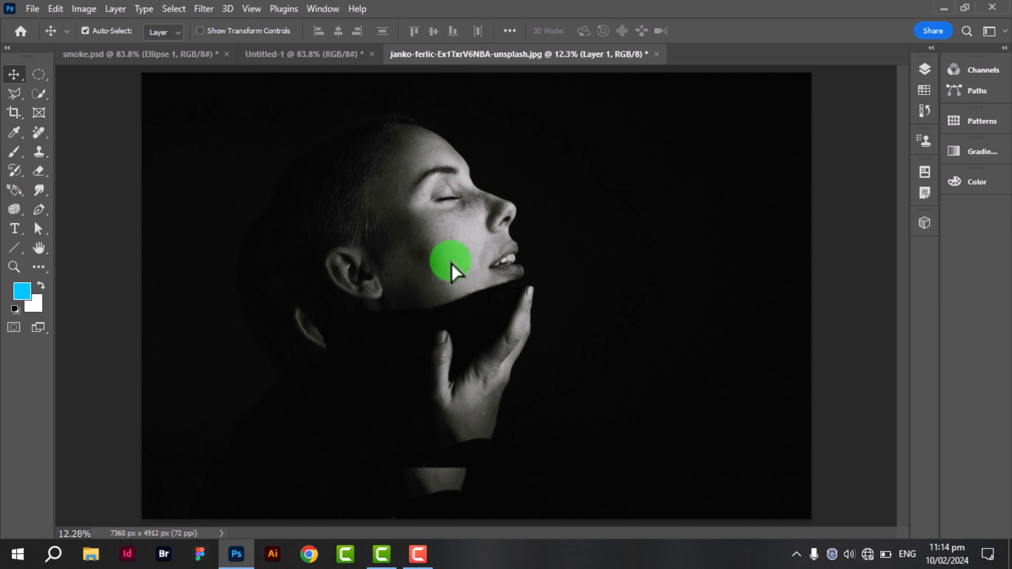
Step: Bring the cut-out portrait of the woman into the Untitled-1 document and scale it down to about 20%
{"action": "left_click_drag", "start_coordinate": [452, 264], "coordinate": [466, 247]}
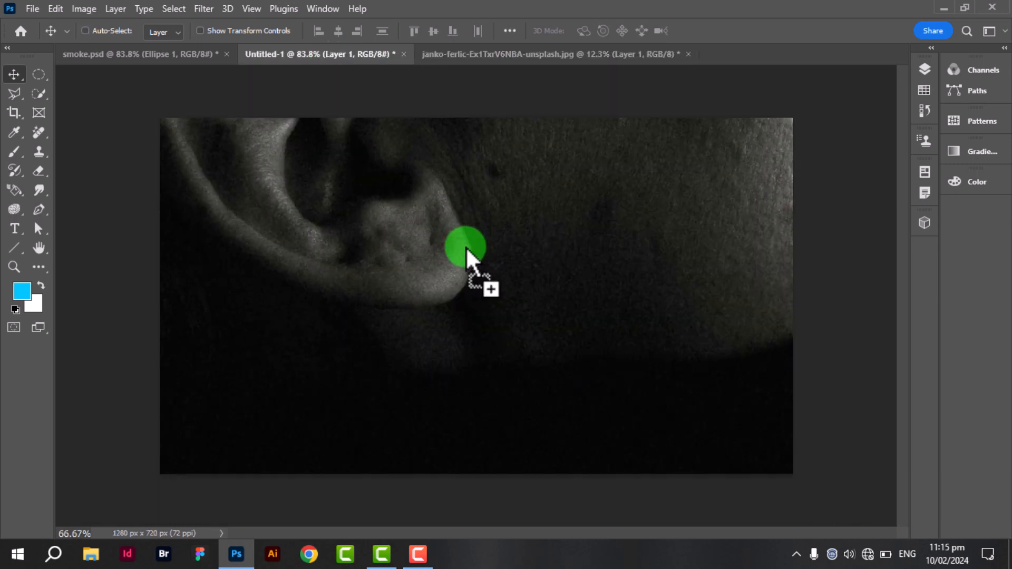
{"action": "key", "text": "ctrl+minus"}
{"action": "key", "text": "ctrl+minus"}
{"action": "key", "text": "ctrl+minus"}
{"action": "key", "text": "ctrl+minus"}
{"action": "key", "text": "ctrl+minus"}
{"action": "key", "text": "ctrl+t"}
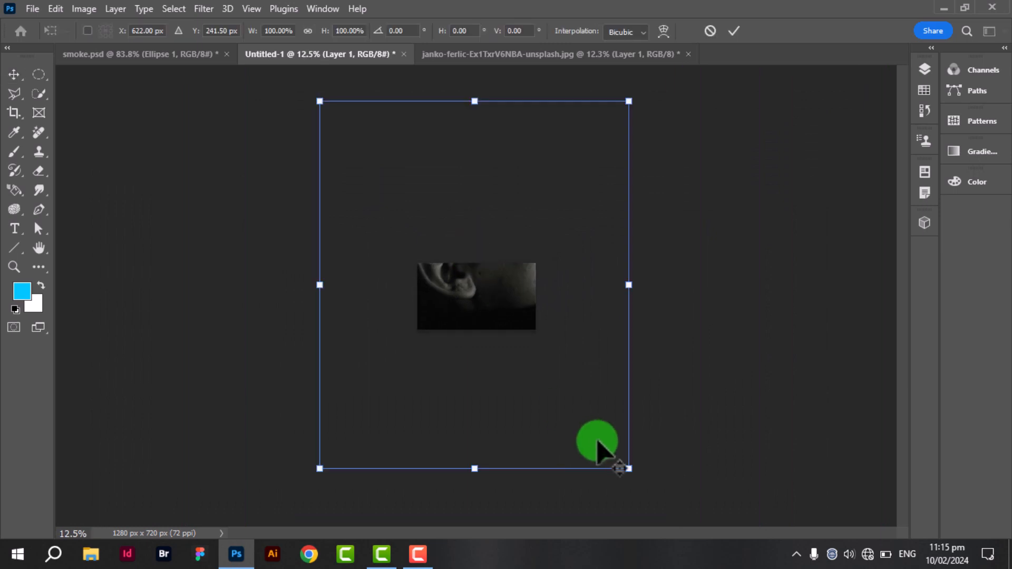
{"action": "left_click_drag", "start_coordinate": [627, 467], "coordinate": [488, 307]}
{"action": "key", "text": "ctrl+0"}
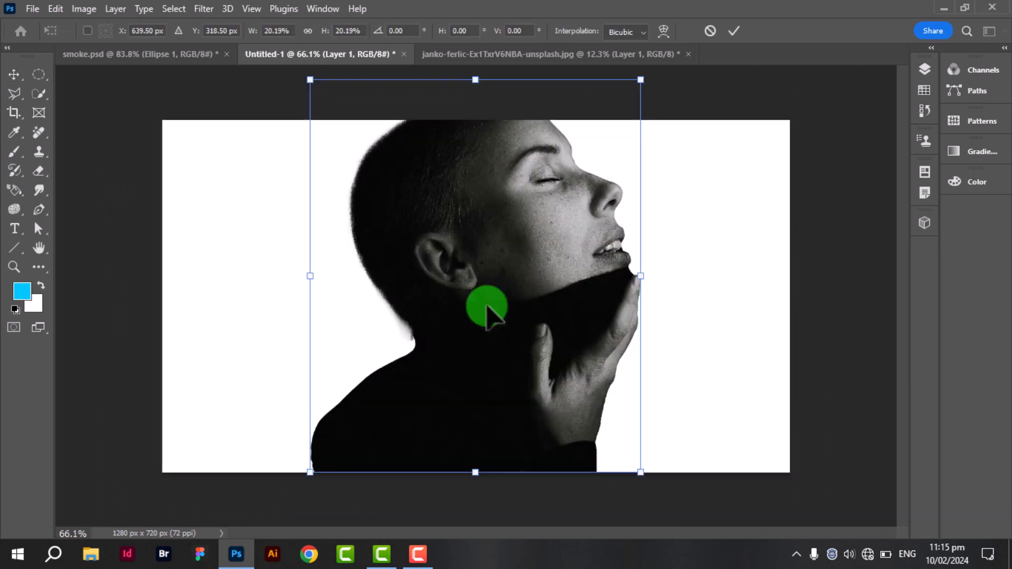
Step: Scale the portrait down to about 13.4% and place it at the bottom centre of the canvas
{"action": "left_click_drag", "start_coordinate": [639, 469], "coordinate": [581, 406]}
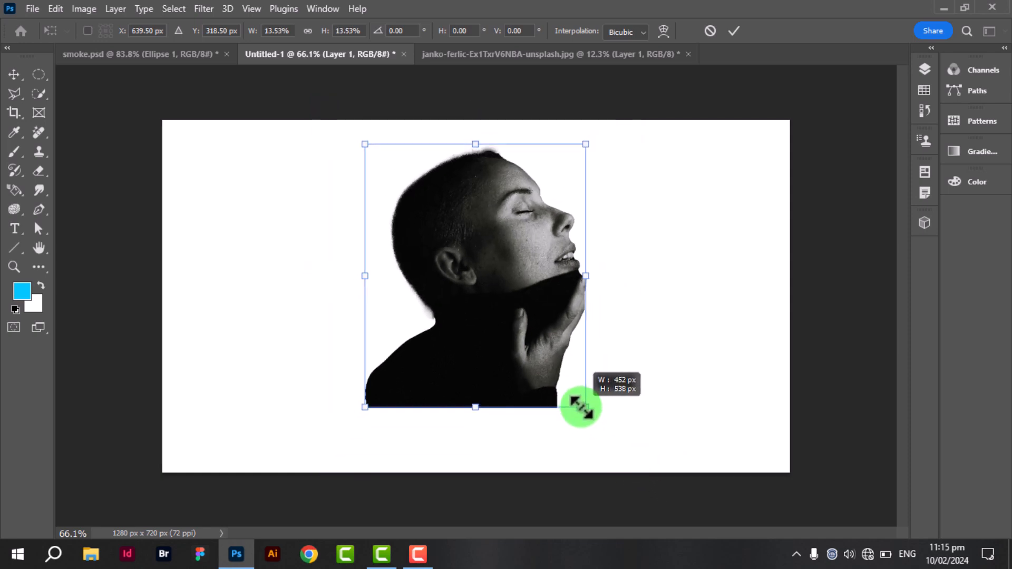
{"action": "left_click_drag", "start_coordinate": [506, 301], "coordinate": [509, 371]}
{"action": "scroll", "coordinate": [509, 371], "scroll_direction": "up", "scroll_amount": 1}
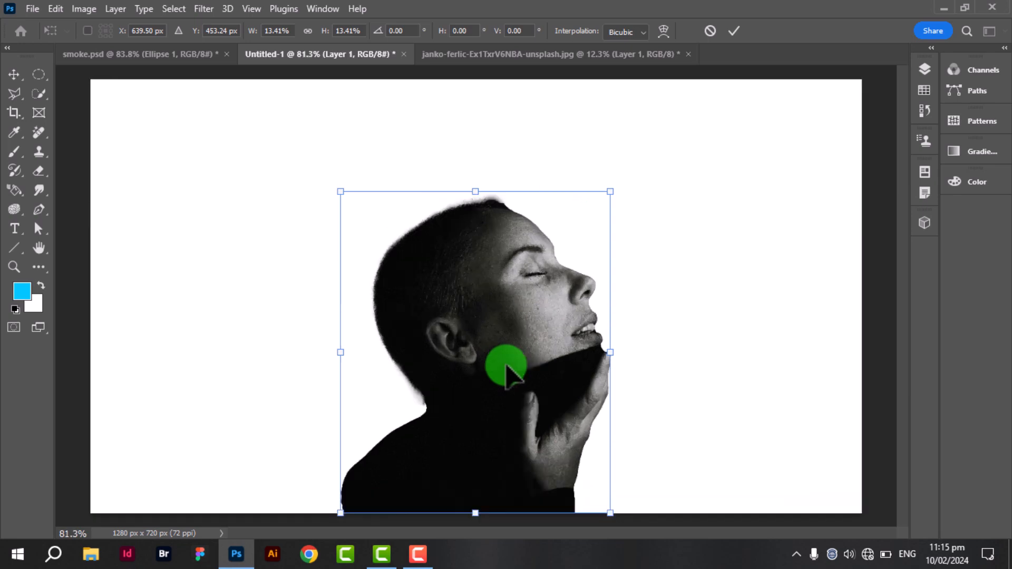
{"action": "key", "text": "Return"}
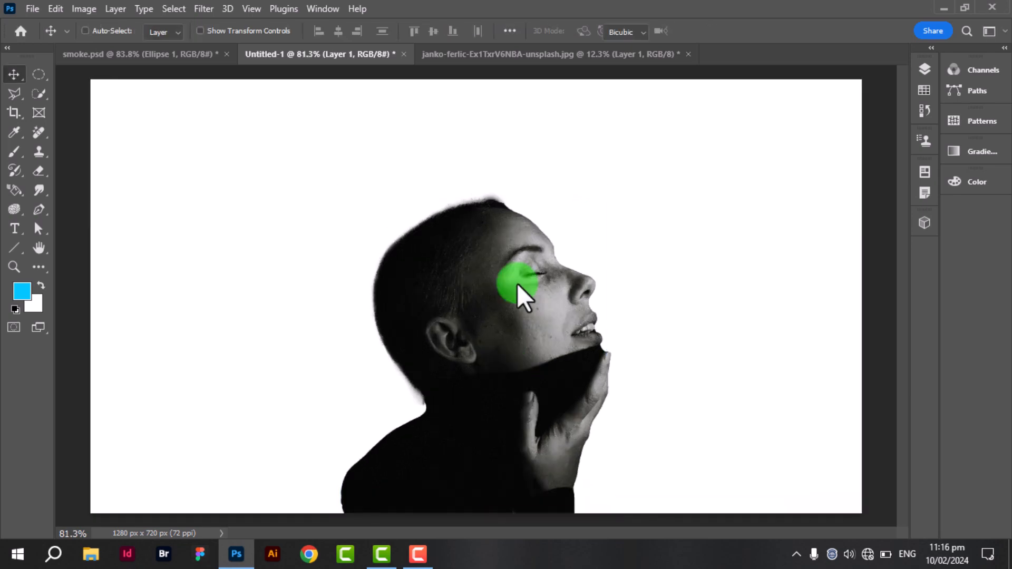
Step: Shrink the portrait to about 94.5% and move it down so it rests on the canvas's bottom edge
{"action": "key", "text": "ctrl+t"}
{"action": "left_click_drag", "start_coordinate": [611, 356], "coordinate": [604, 357]}
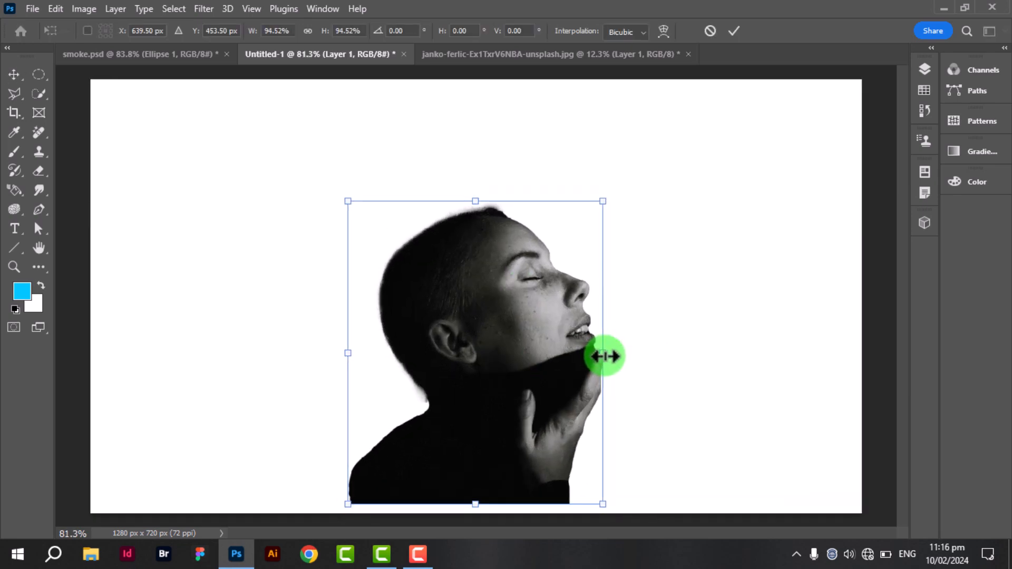
{"action": "key", "text": "Return"}
{"action": "left_click_drag", "start_coordinate": [514, 310], "coordinate": [512, 314]}
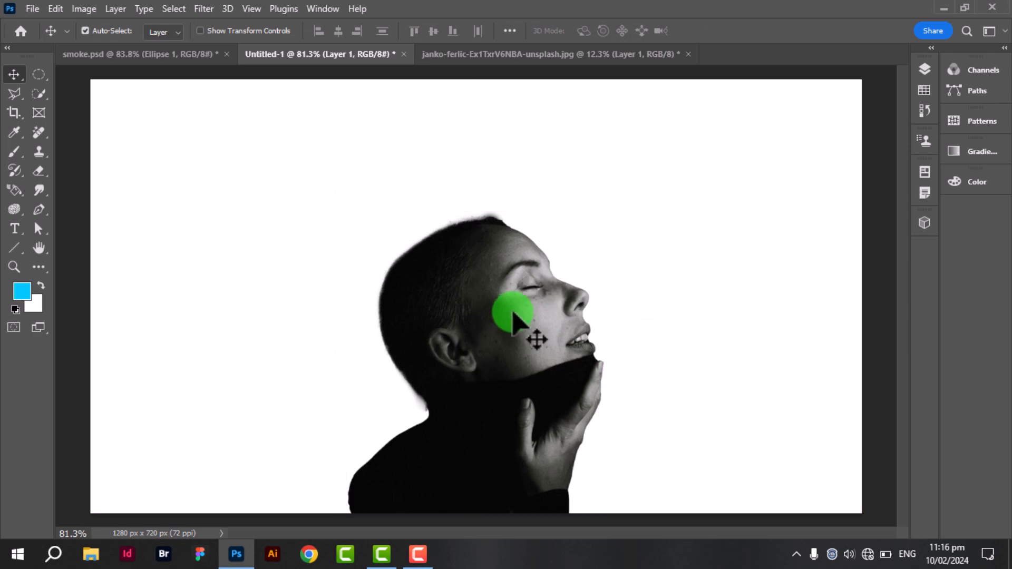
Step: Add a black (000000) Solid Color fill layer directly above Layer 0, behind the portrait
{"action": "left_click", "coordinate": [925, 69]}
{"action": "left_click", "coordinate": [882, 173]}
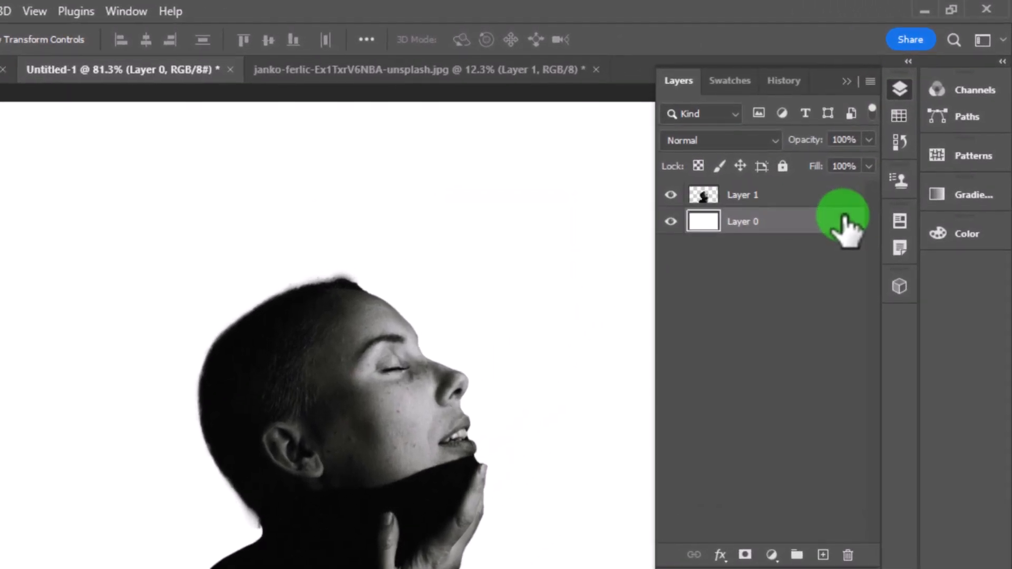
{"action": "left_click", "coordinate": [771, 554]}
{"action": "left_click", "coordinate": [815, 213]}
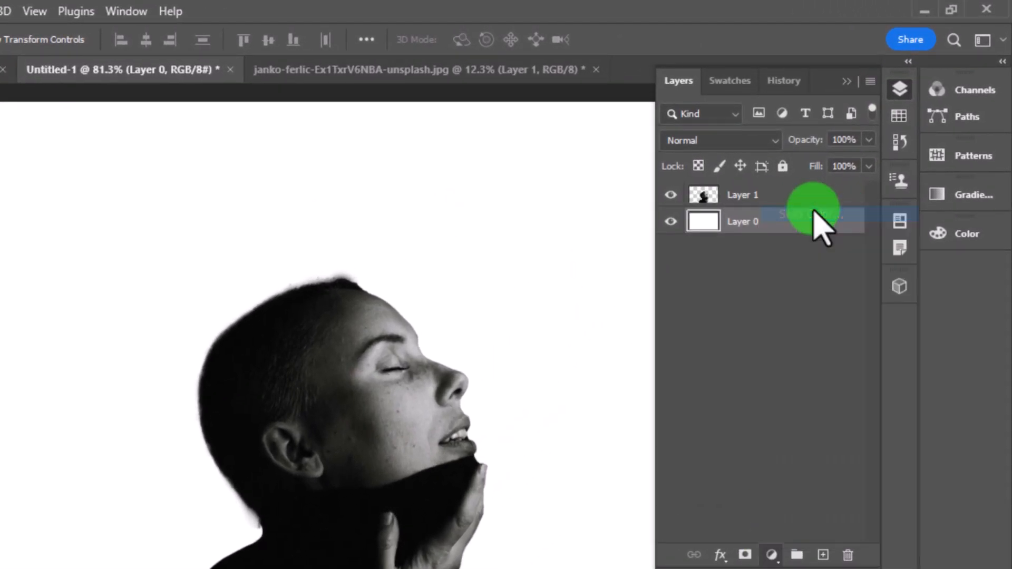
{"action": "left_click_drag", "start_coordinate": [671, 271], "coordinate": [495, 378]}
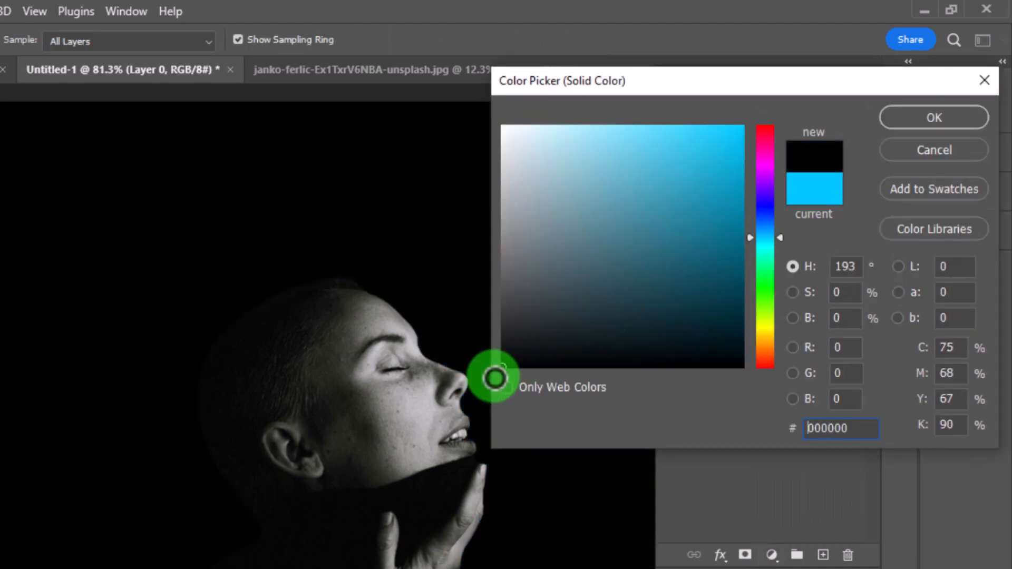
{"action": "left_click", "coordinate": [932, 118]}
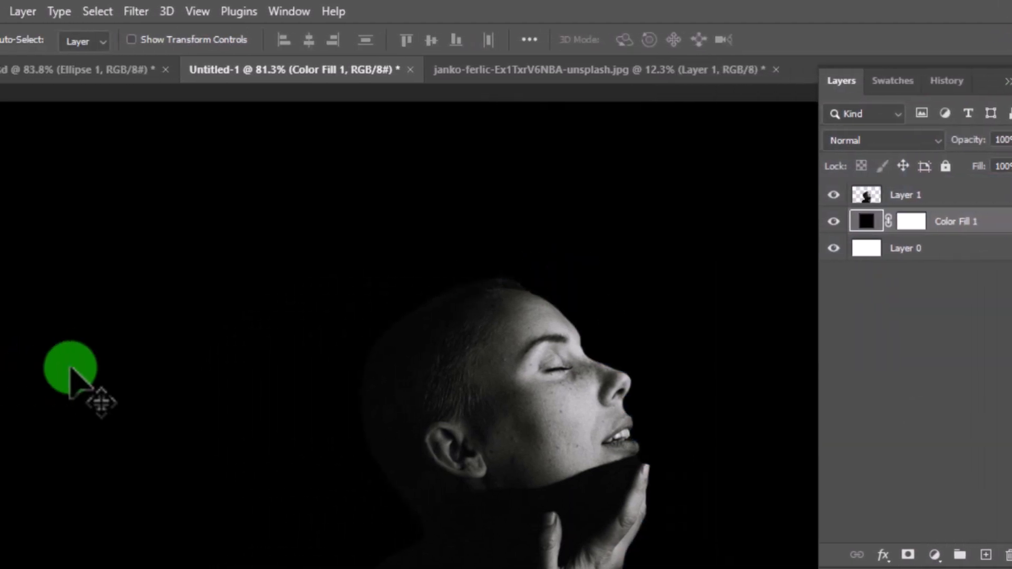
Step: Draw a circle about 475 px in diameter around the woman's head with the Ellipse Tool, behind the portrait layer
{"action": "right_click", "coordinate": [18, 318]}
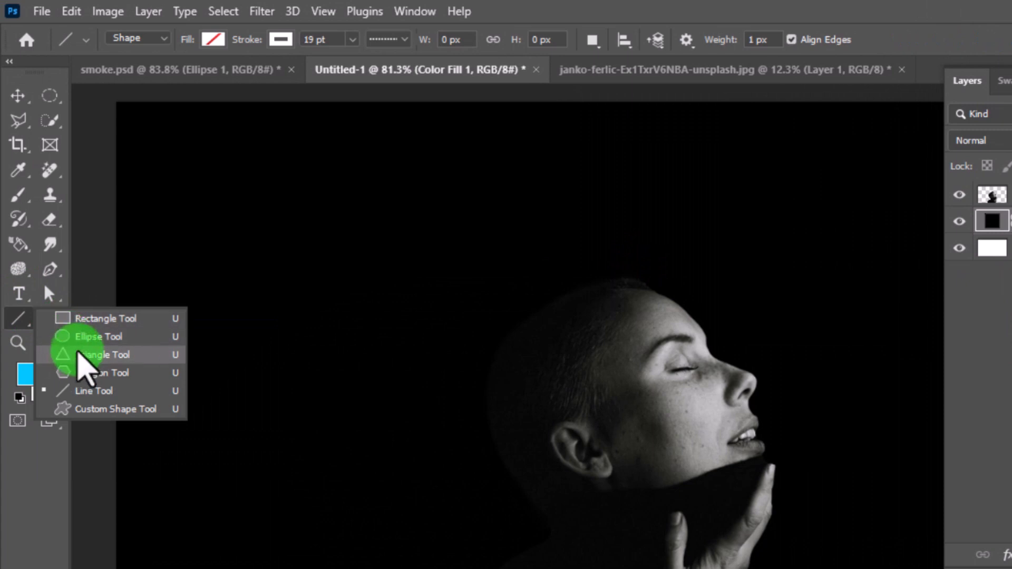
{"action": "left_click", "coordinate": [79, 337]}
{"action": "left_click_drag", "start_coordinate": [399, 172], "coordinate": [705, 438]}
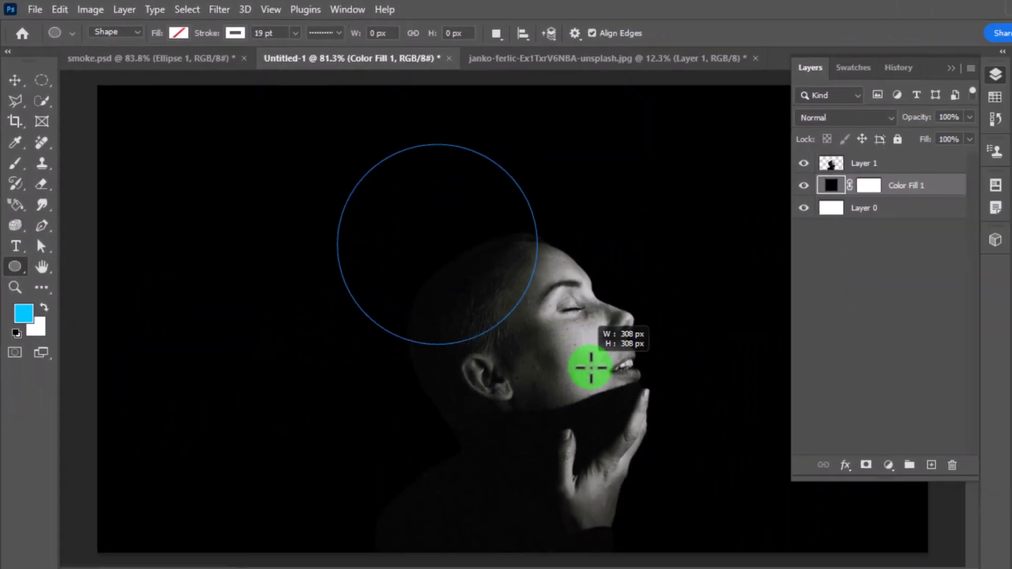
{"action": "left_click_drag", "start_coordinate": [590, 367], "coordinate": [680, 453]}
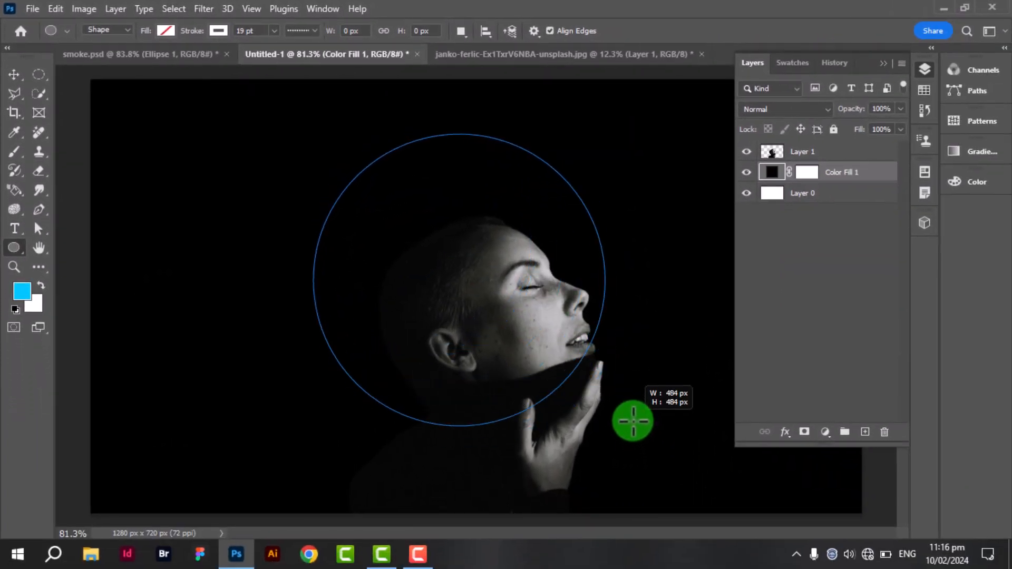
{"action": "left_click_drag", "start_coordinate": [632, 420], "coordinate": [631, 418]}
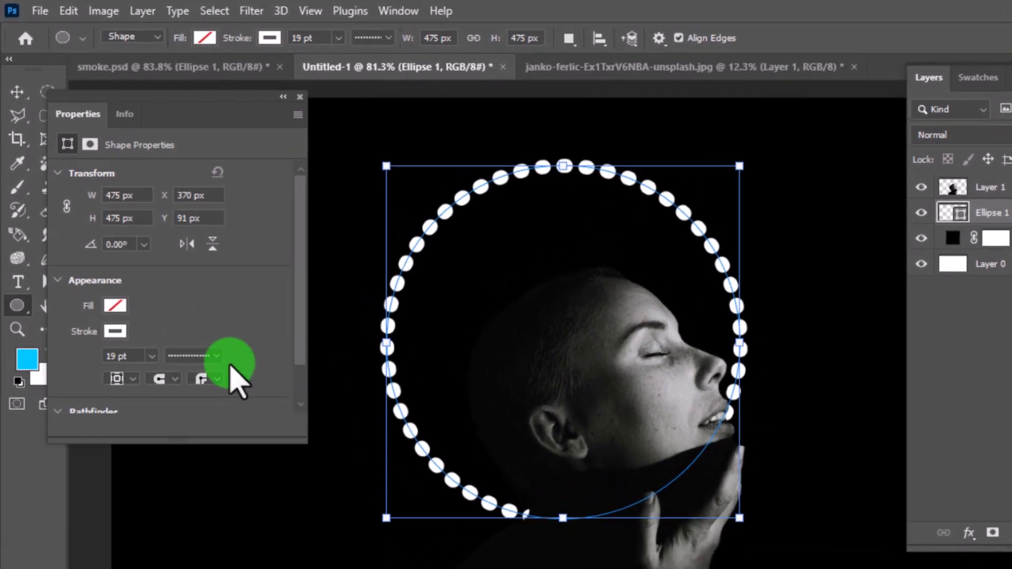
Step: Change the circle's stroke to a solid line and set its width to 9.56 pt
{"action": "left_click", "coordinate": [172, 288]}
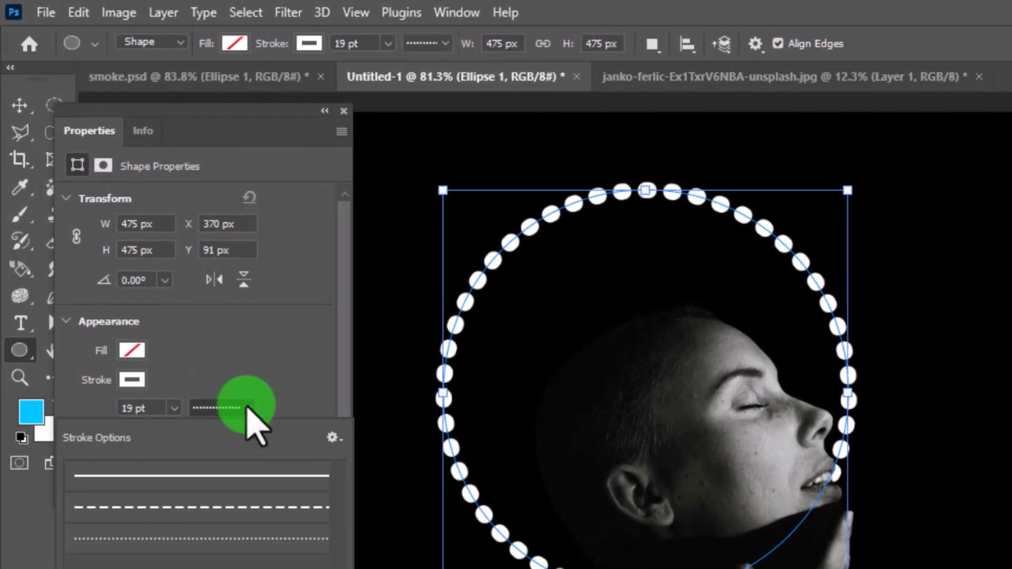
{"action": "left_click", "coordinate": [232, 476]}
{"action": "left_click", "coordinate": [255, 378]}
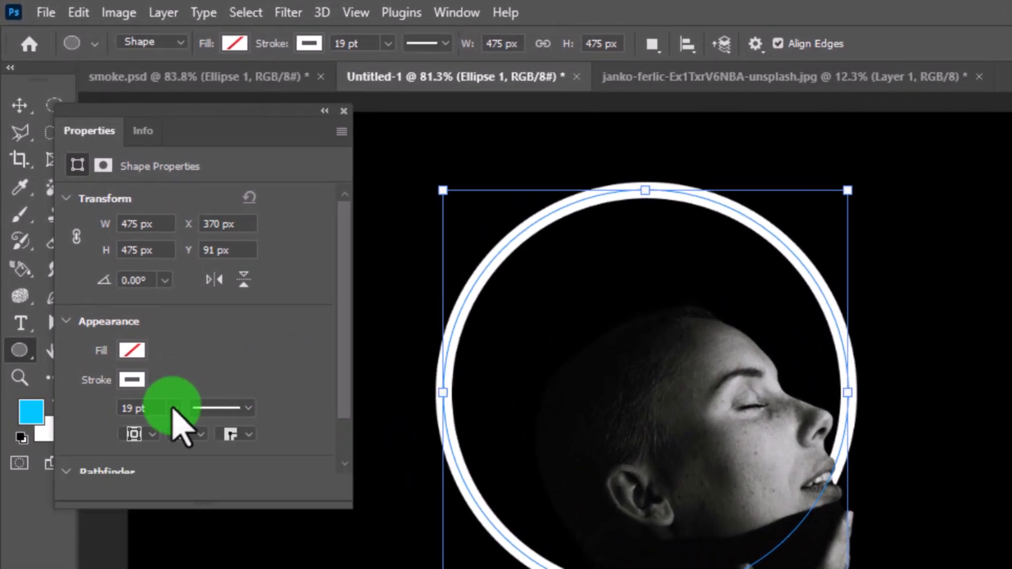
{"action": "left_click", "coordinate": [174, 409]}
{"action": "left_click_drag", "start_coordinate": [167, 437], "coordinate": [165, 437]}
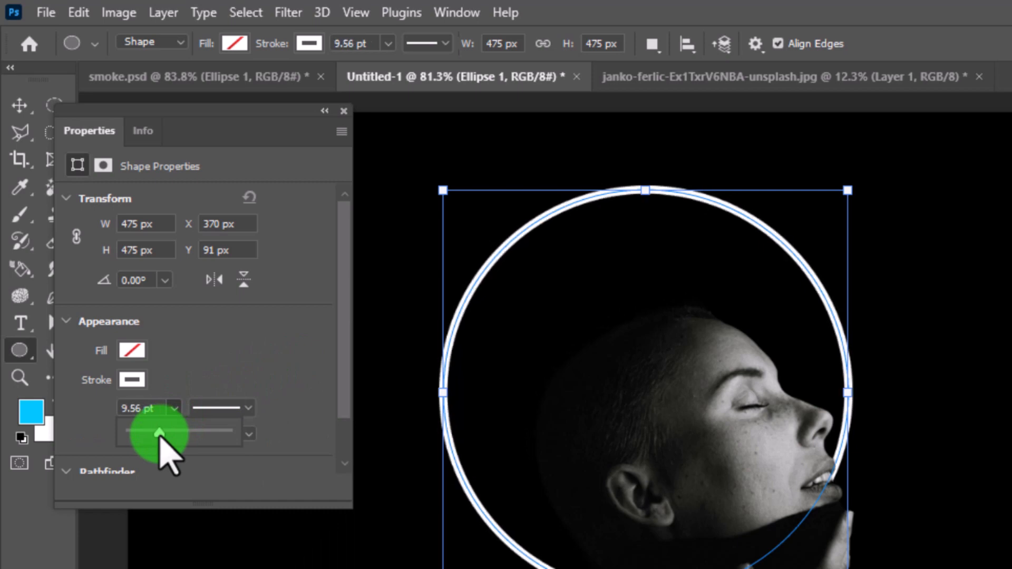
Step: Set the circle's stroke colour to white and finish editing the shape
{"action": "left_click", "coordinate": [133, 379]}
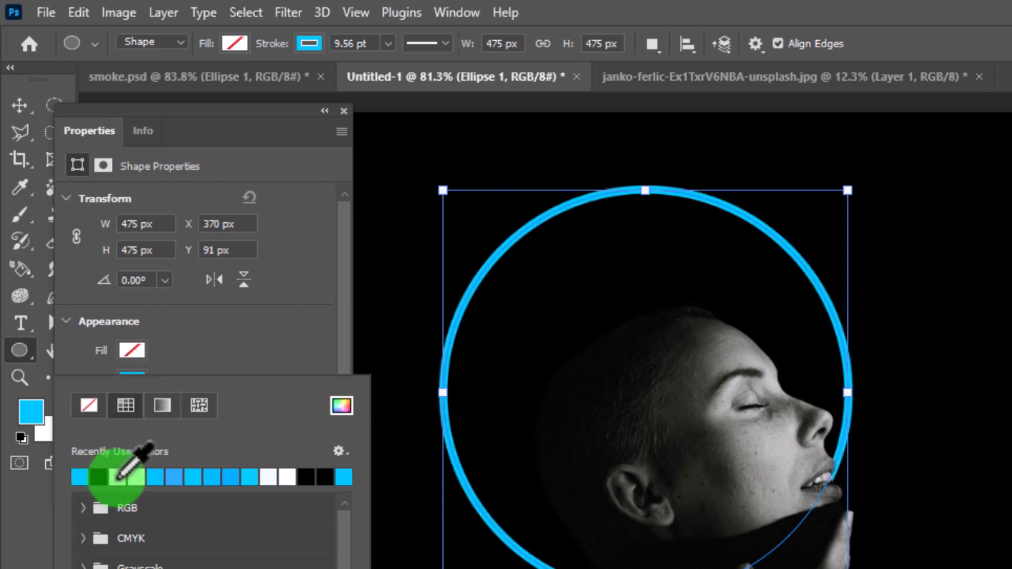
{"action": "left_click", "coordinate": [244, 344]}
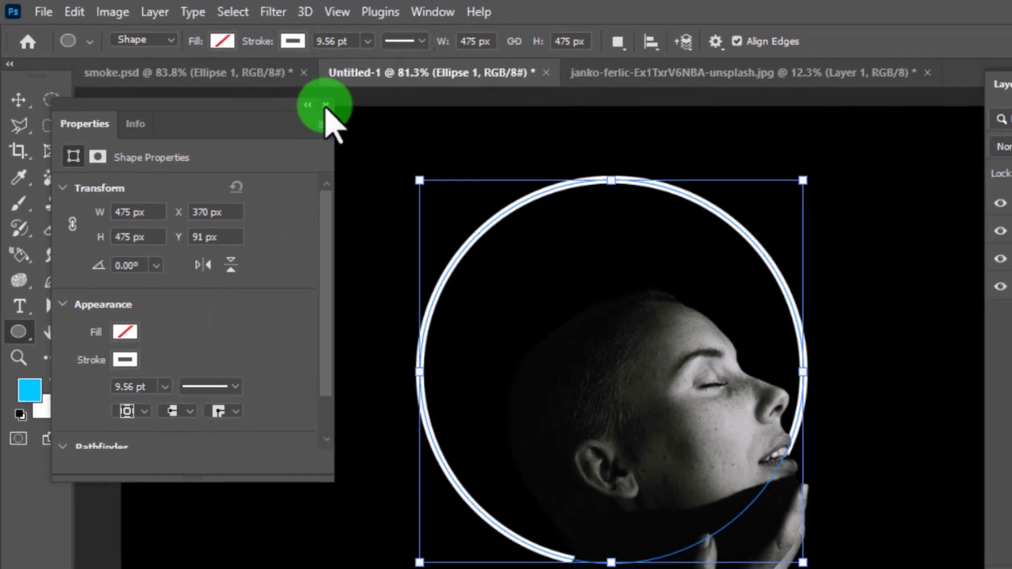
{"action": "left_click", "coordinate": [344, 111]}
{"action": "key", "text": "Return"}
Step: Move the white ring sideways and down so that it frames the woman's head
{"action": "left_click", "coordinate": [14, 75]}
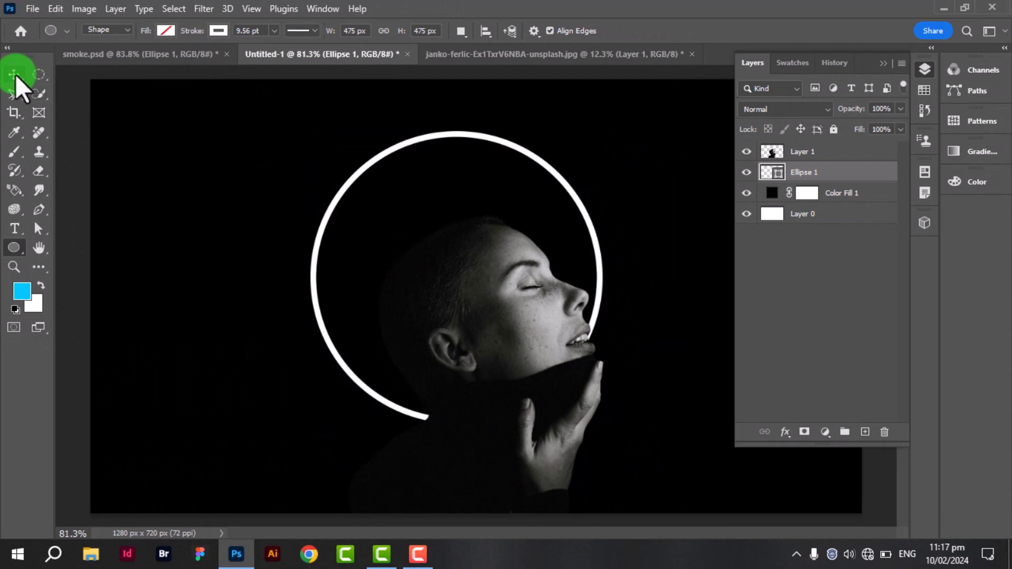
{"action": "left_click_drag", "start_coordinate": [332, 242], "coordinate": [337, 243]}
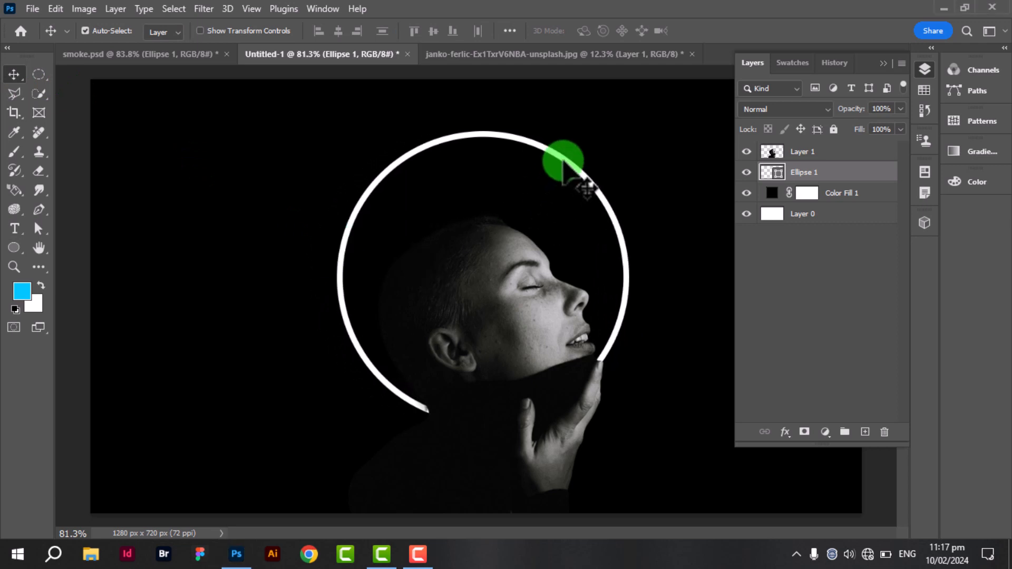
{"action": "key", "text": "Down"}
{"action": "key", "text": "Down"}
{"action": "key", "text": "Down"}
{"action": "key", "text": "Down"}
{"action": "key", "text": "Down"}
{"action": "key", "text": "Down"}
{"action": "key", "text": "Down"}
{"action": "key", "text": "Down"}
{"action": "key", "text": "Down"}
{"action": "key", "text": "Down"}
{"action": "key", "text": "Down"}
{"action": "key", "text": "Down"}
{"action": "key", "text": "Down"}
{"action": "key", "text": "Down"}
{"action": "key", "text": "Down"}
{"action": "key", "text": "Down"}
{"action": "key", "text": "Down"}
{"action": "key", "text": "Down"}
{"action": "key", "text": "Down"}
{"action": "key", "text": "Down"}
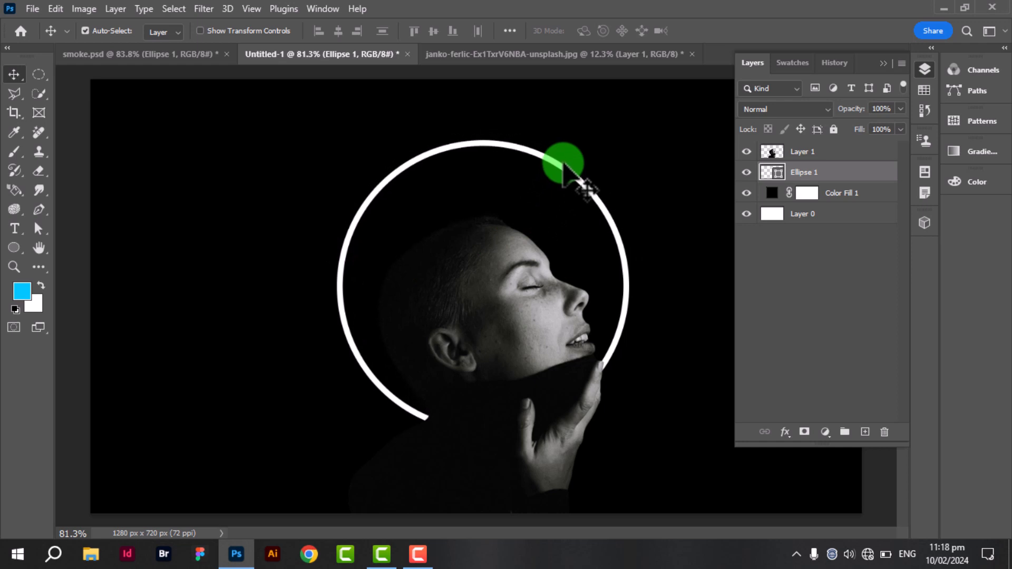
{"action": "left_click_drag", "start_coordinate": [563, 169], "coordinate": [565, 191]}
Step: Enlarge the ring slightly with Free Transform so it surrounds the head with more space
{"action": "key", "text": "ctrl+t"}
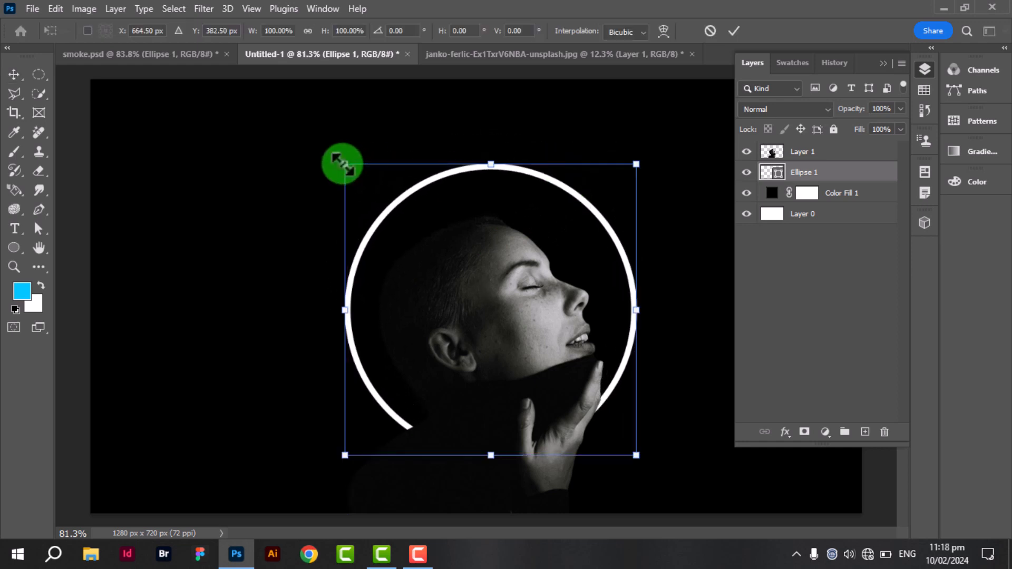
{"action": "left_click_drag", "start_coordinate": [341, 163], "coordinate": [318, 155]}
{"action": "key", "text": "Return"}
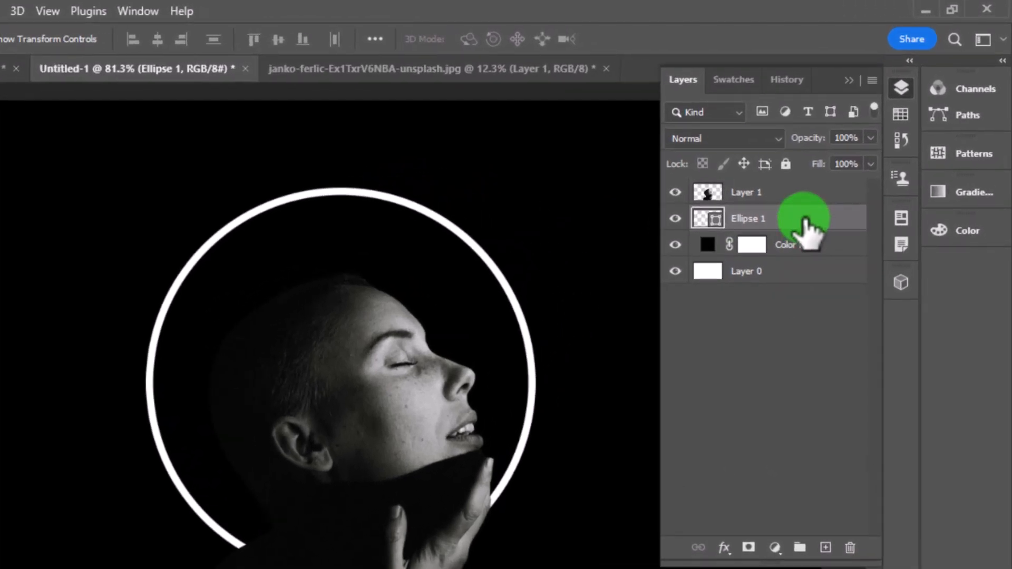
Step: Add a cyan Outer Glow to the Ellipse 1 layer with a size of 32 px and 100% opacity
{"action": "double_click", "coordinate": [805, 226]}
{"action": "left_click_drag", "start_coordinate": [526, 72], "coordinate": [760, 62]}
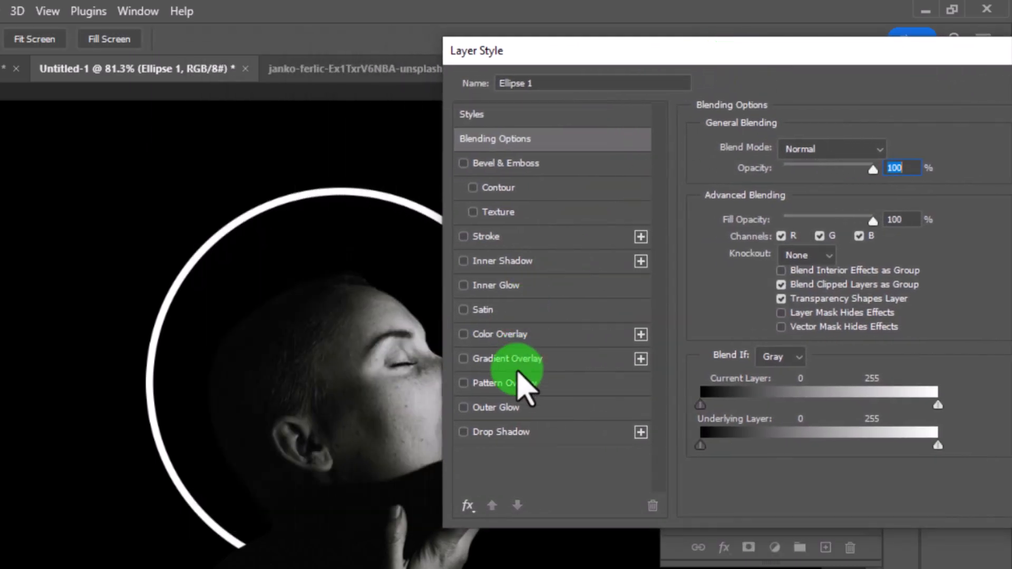
{"action": "left_click", "coordinate": [514, 410]}
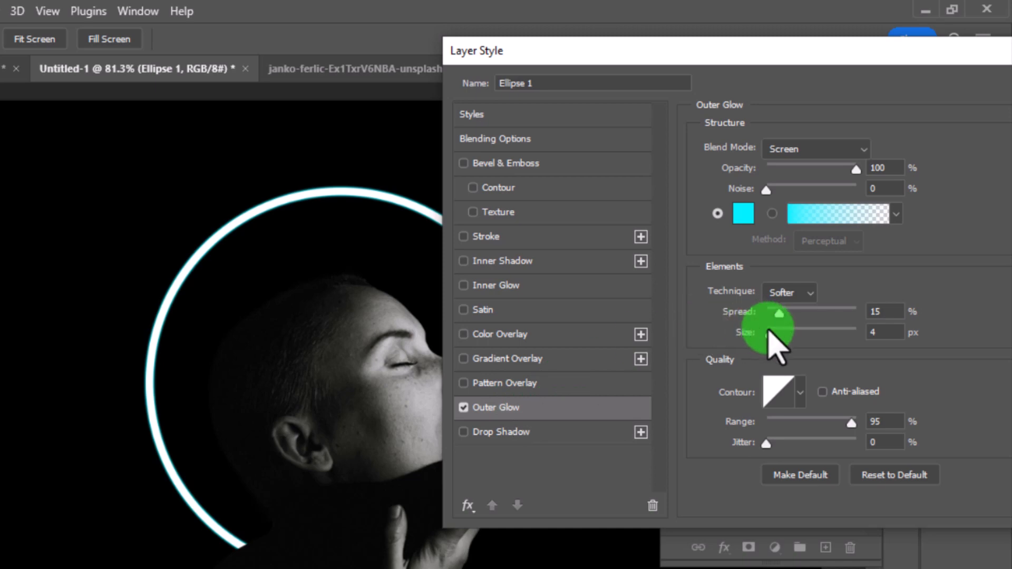
{"action": "left_click_drag", "start_coordinate": [778, 336], "coordinate": [782, 334]}
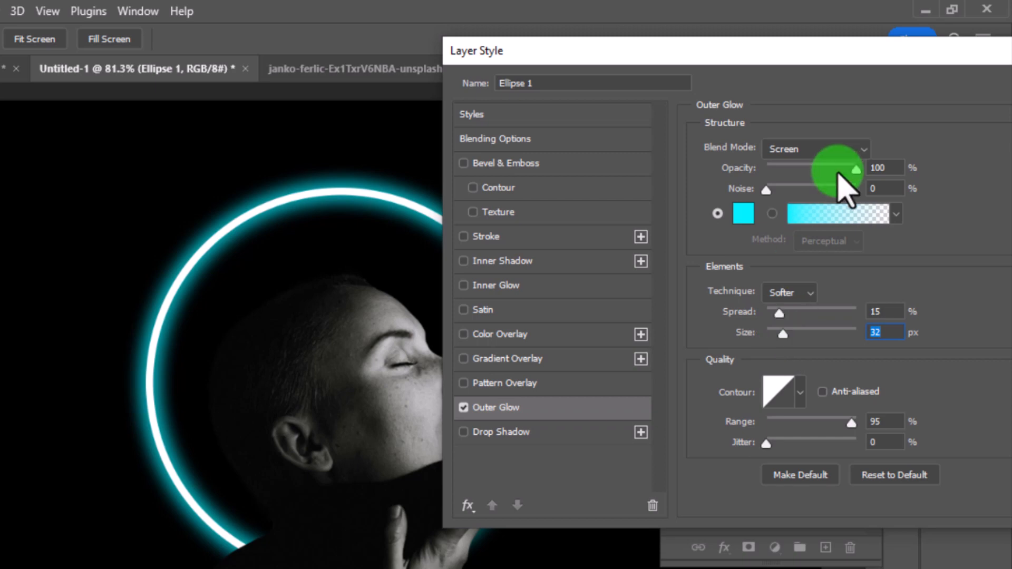
{"action": "mouse_move", "coordinate": [854, 169]}
{"action": "left_mouse_down"}
{"action": "mouse_move", "coordinate": [831, 174]}
{"action": "mouse_move", "coordinate": [864, 172]}
{"action": "left_mouse_up"}
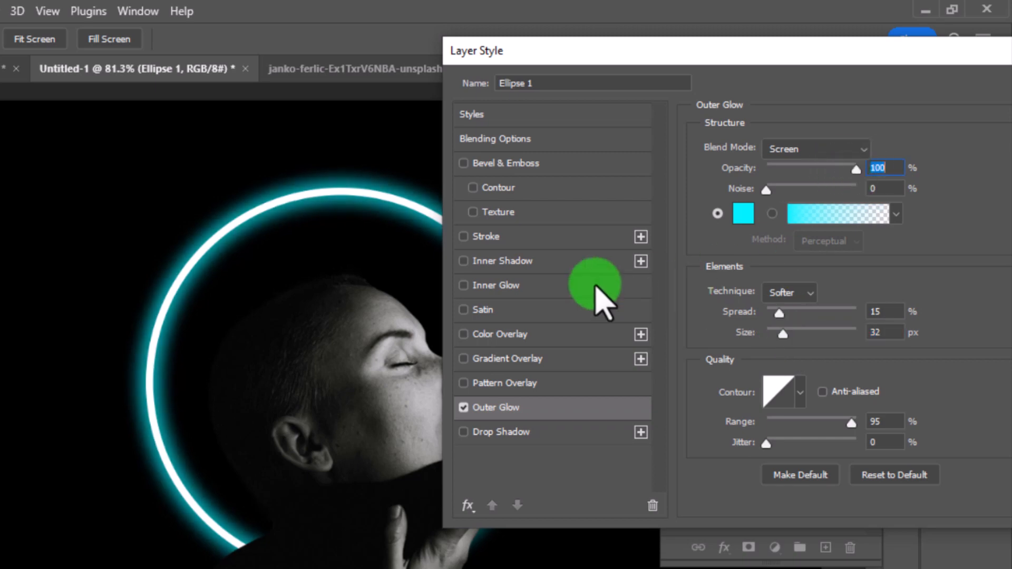
Step: Add an Inner Glow to the ring in a very pale blue with hue 195 and apply the layer style
{"action": "left_click", "coordinate": [557, 285]}
{"action": "left_click", "coordinate": [745, 215]}
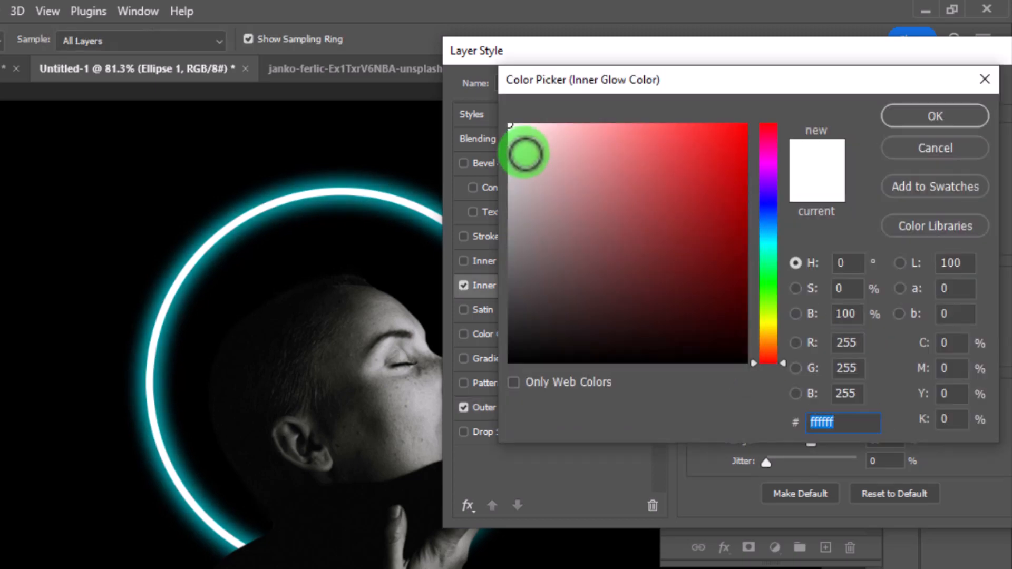
{"action": "left_click_drag", "start_coordinate": [767, 208], "coordinate": [769, 234]}
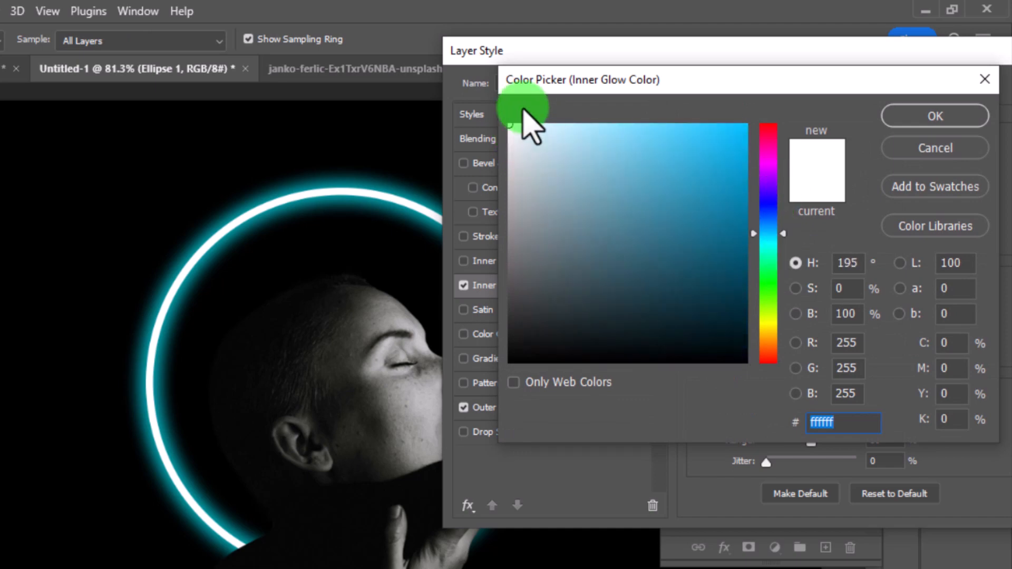
{"action": "left_click", "coordinate": [548, 128]}
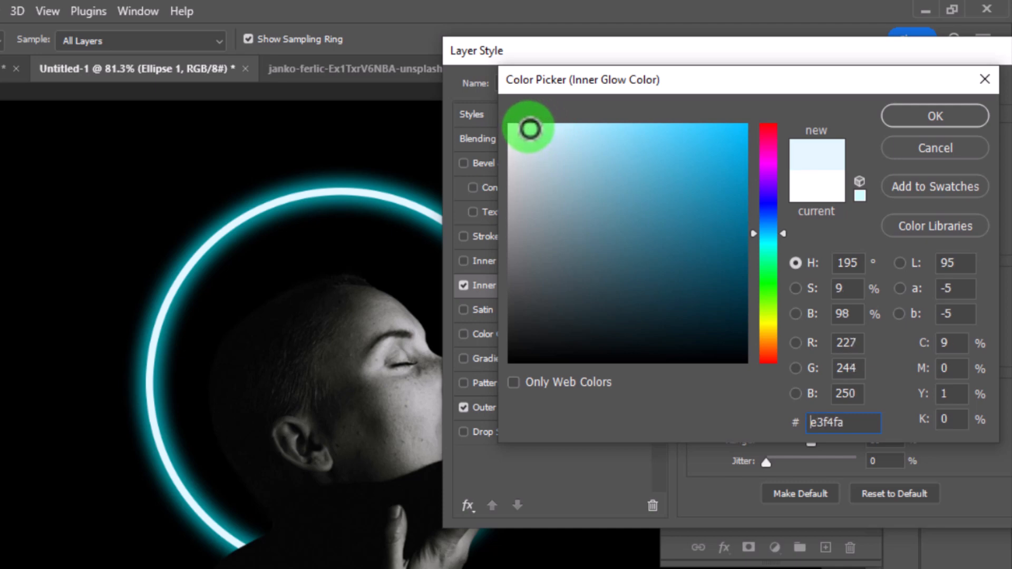
{"action": "left_click", "coordinate": [890, 112]}
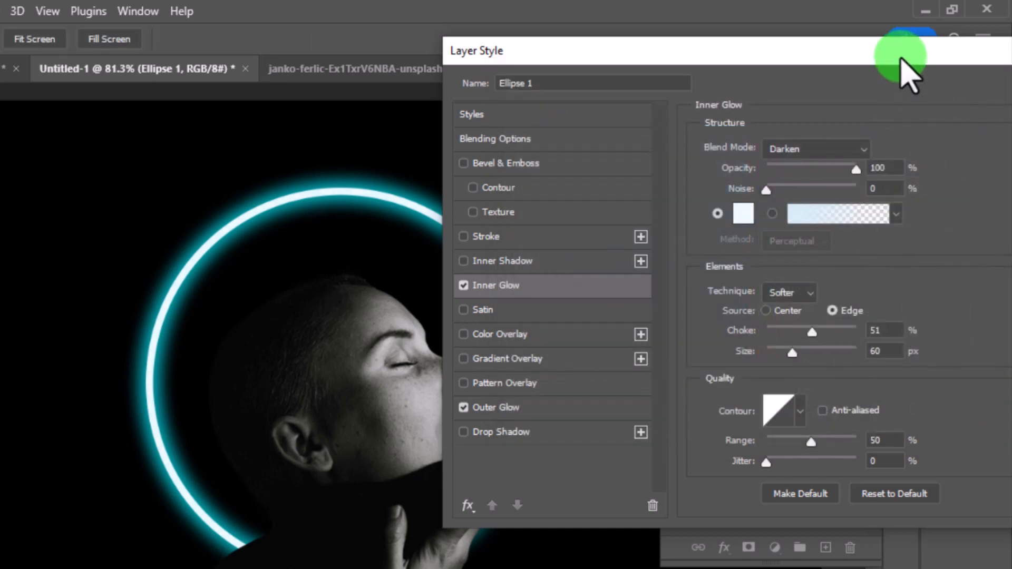
{"action": "left_click_drag", "start_coordinate": [900, 55], "coordinate": [667, 100]}
{"action": "left_click", "coordinate": [765, 101]}
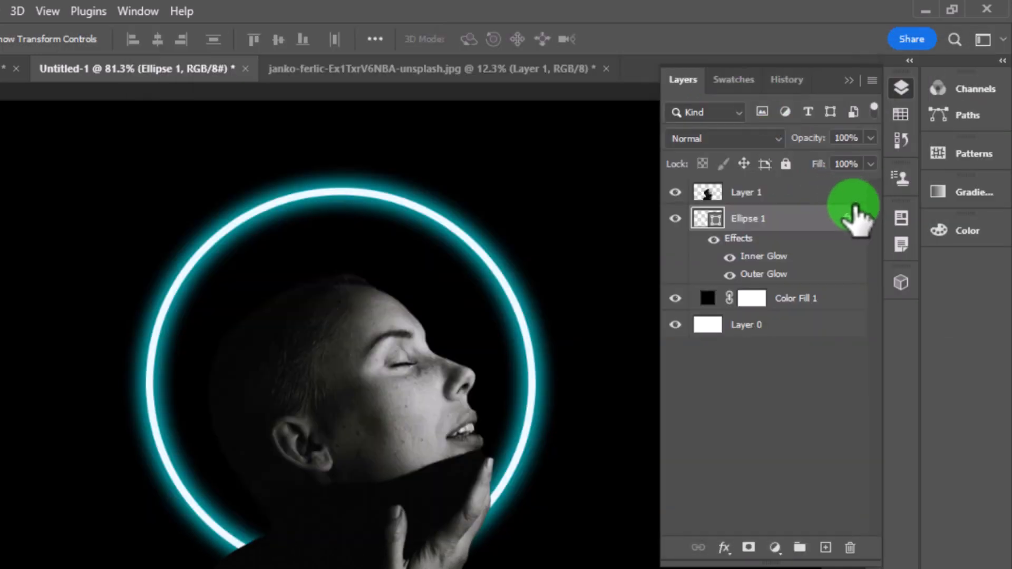
Step: Add a bright blue Solid Color fill layer with a hue of about 199 above Layer 1
{"action": "left_click", "coordinate": [861, 218]}
{"action": "left_click", "coordinate": [800, 195]}
{"action": "left_click", "coordinate": [775, 548]}
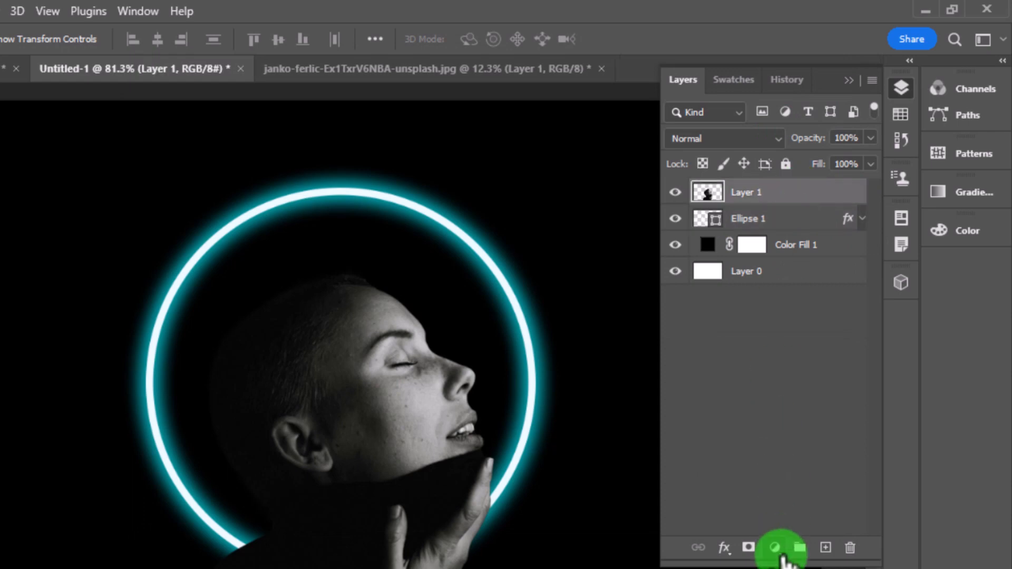
{"action": "left_click", "coordinate": [804, 226]}
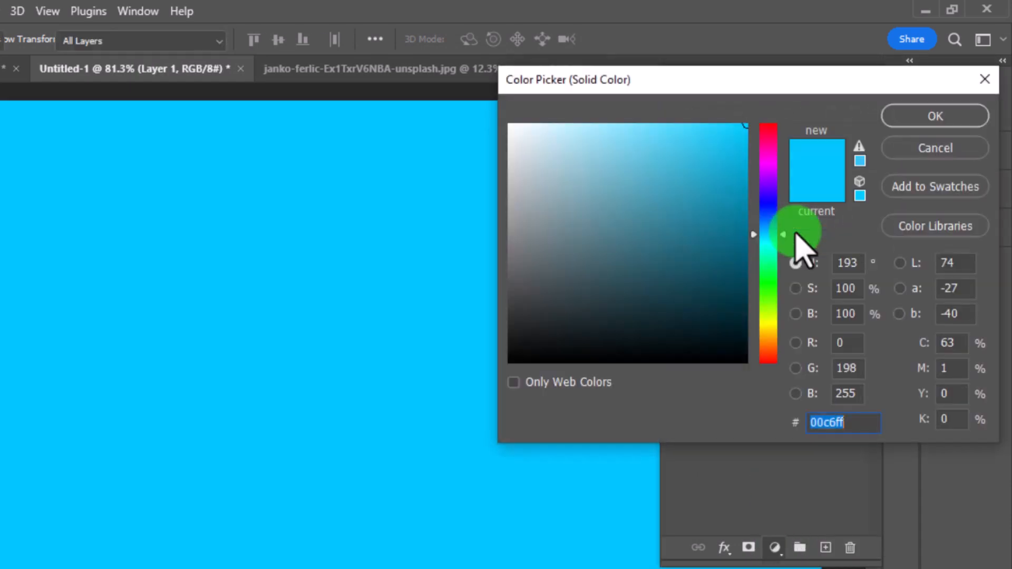
{"action": "left_click_drag", "start_coordinate": [771, 234], "coordinate": [771, 229]}
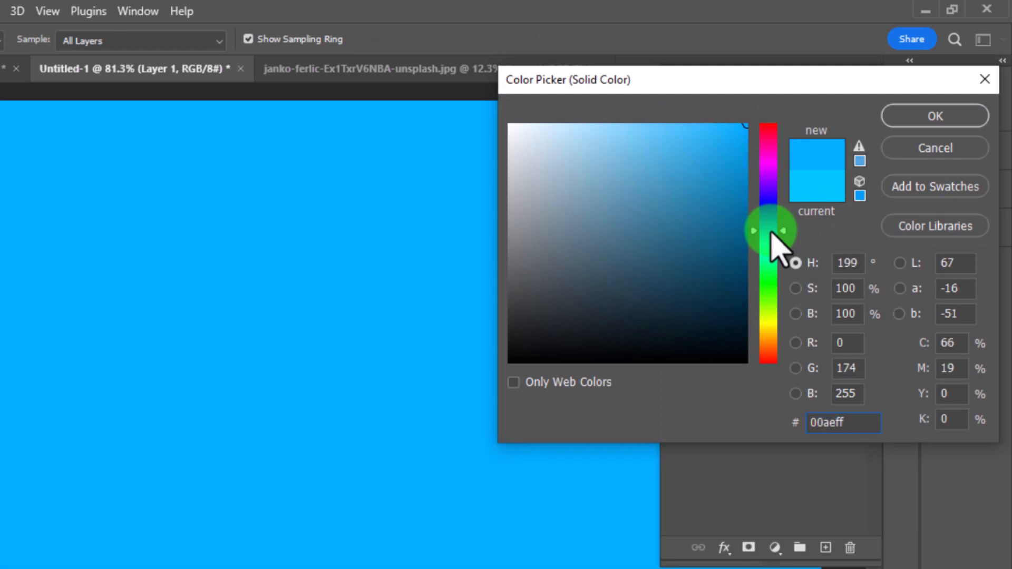
{"action": "left_click", "coordinate": [926, 118]}
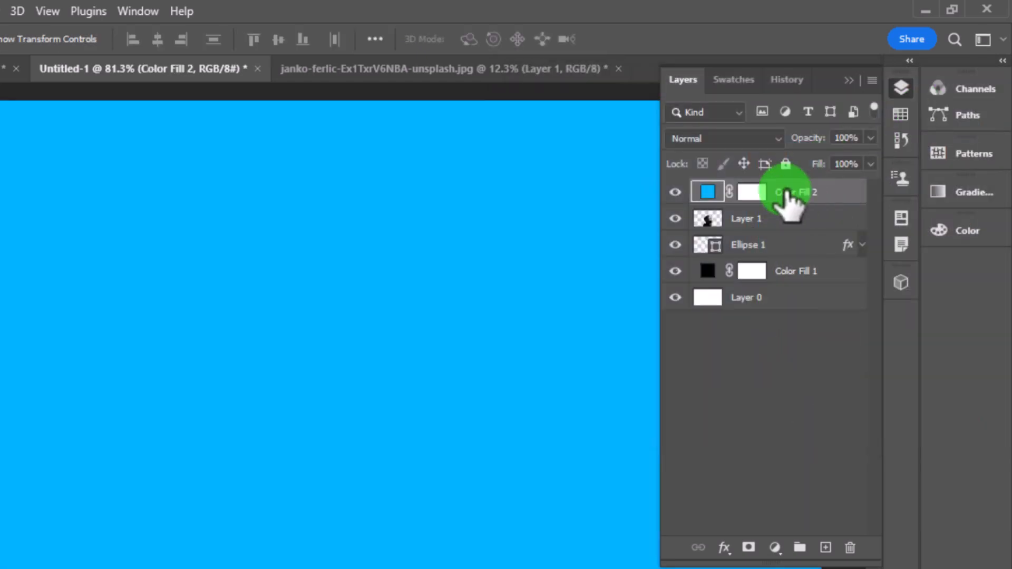
Step: Clip Color Fill 2 to the woman's layer and set its blend mode to Overlay
{"action": "left_click", "coordinate": [754, 204], "text": "alt"}
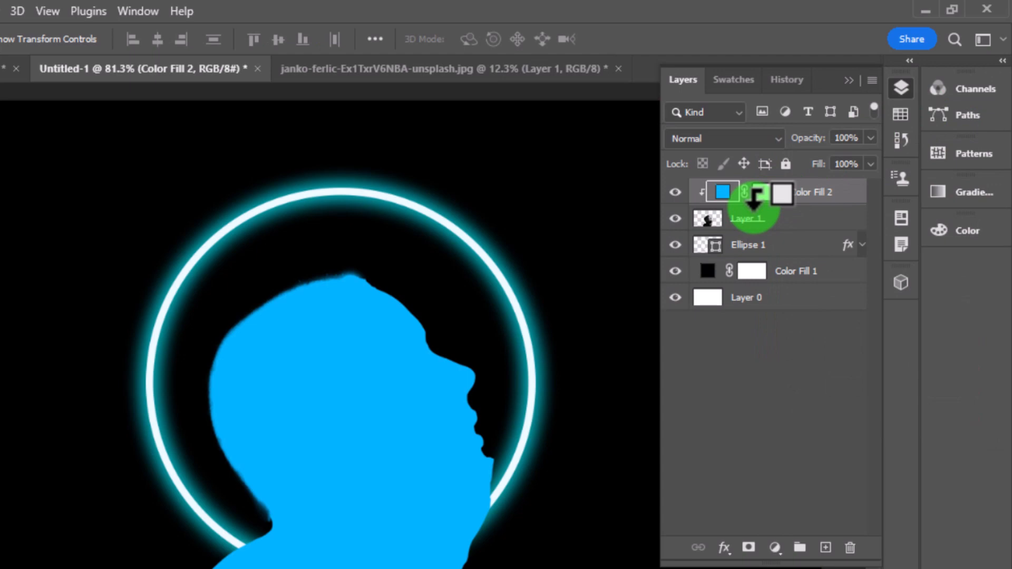
{"action": "left_click", "coordinate": [757, 139]}
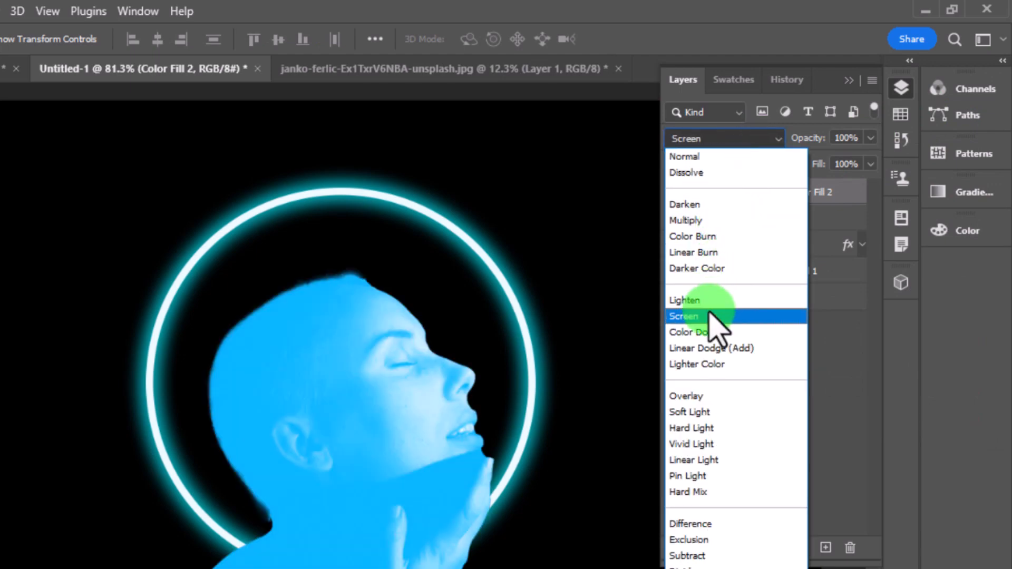
{"action": "left_click", "coordinate": [700, 397]}
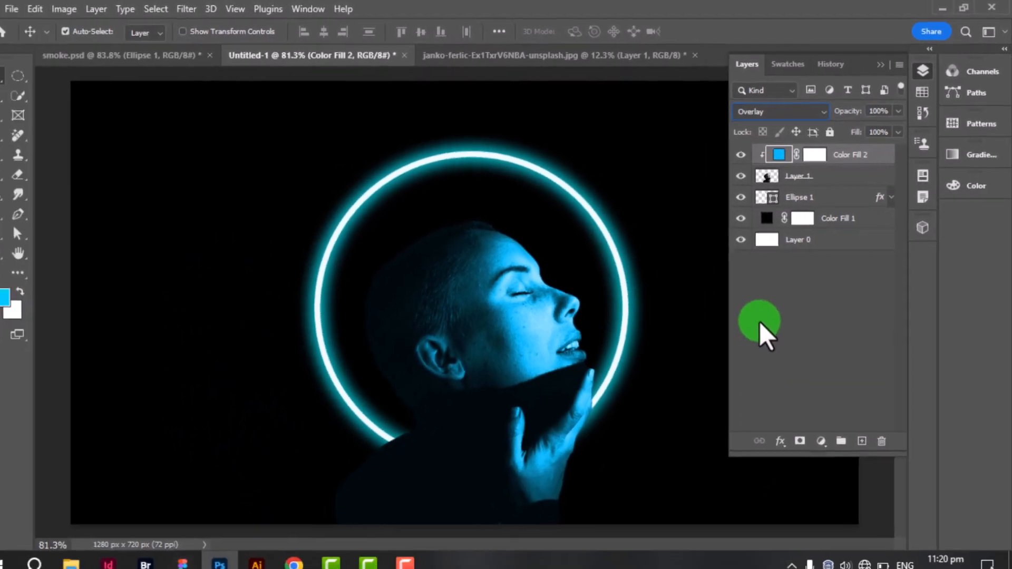
Step: Change the fill color of Color Fill 2 to the slightly deeper blue 18a5fe
{"action": "double_click", "coordinate": [784, 153]}
{"action": "left_click_drag", "start_coordinate": [833, 183], "coordinate": [824, 179]}
{"action": "left_click_drag", "start_coordinate": [791, 105], "coordinate": [789, 102]}
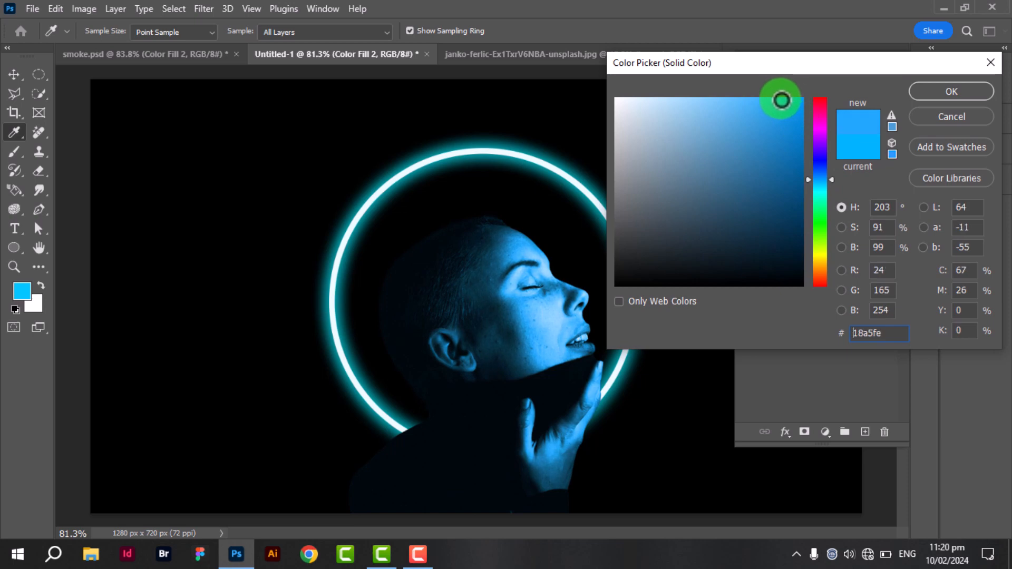
{"action": "left_click", "coordinate": [927, 91]}
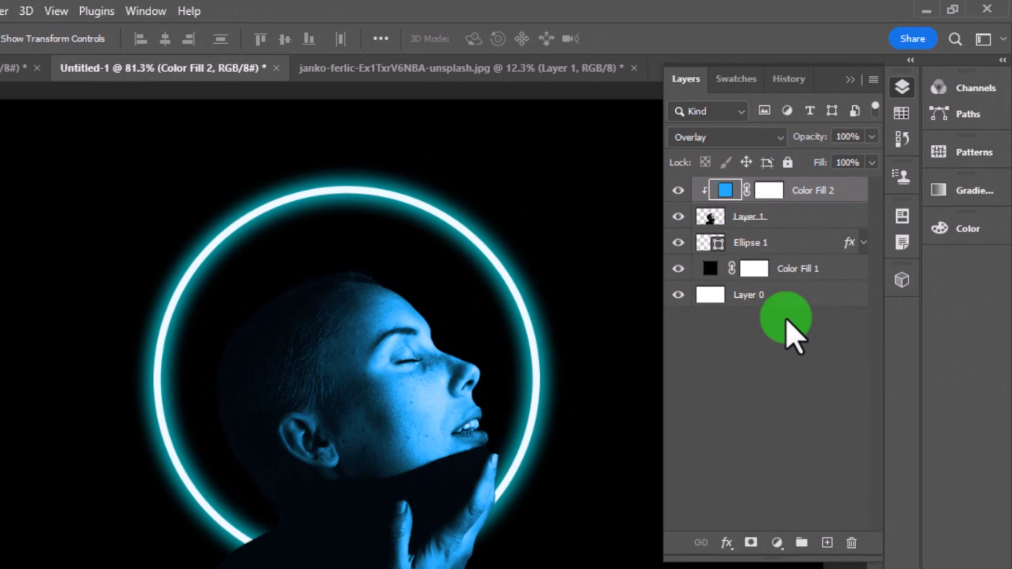
Step: Create a new layer directly below Ellipse 1 and choose the Brush tool with the Soft Round tip
{"action": "left_click", "coordinate": [827, 542]}
{"action": "left_click_drag", "start_coordinate": [769, 187], "coordinate": [768, 271]}
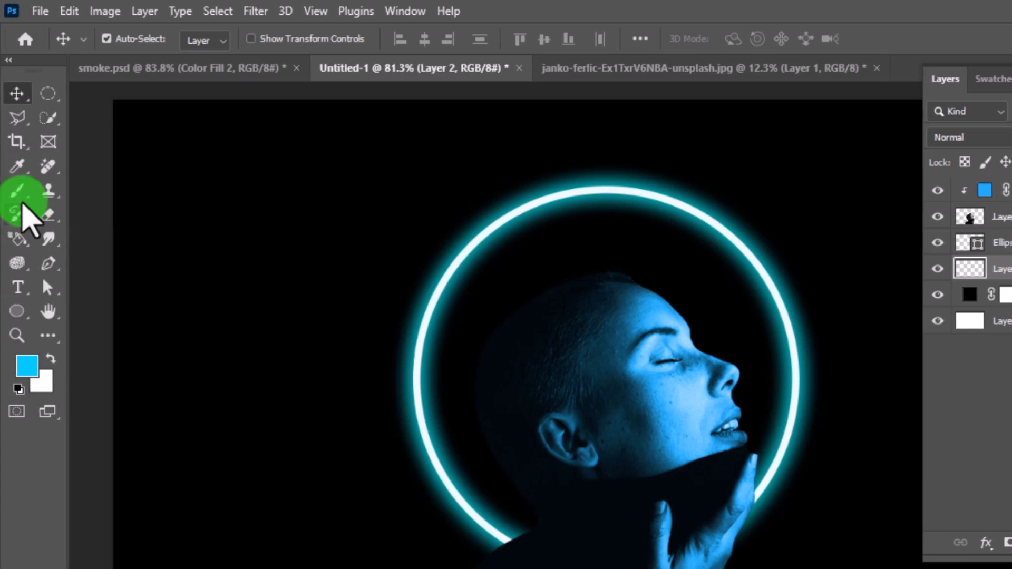
{"action": "right_click", "coordinate": [19, 192]}
{"action": "left_click", "coordinate": [64, 194]}
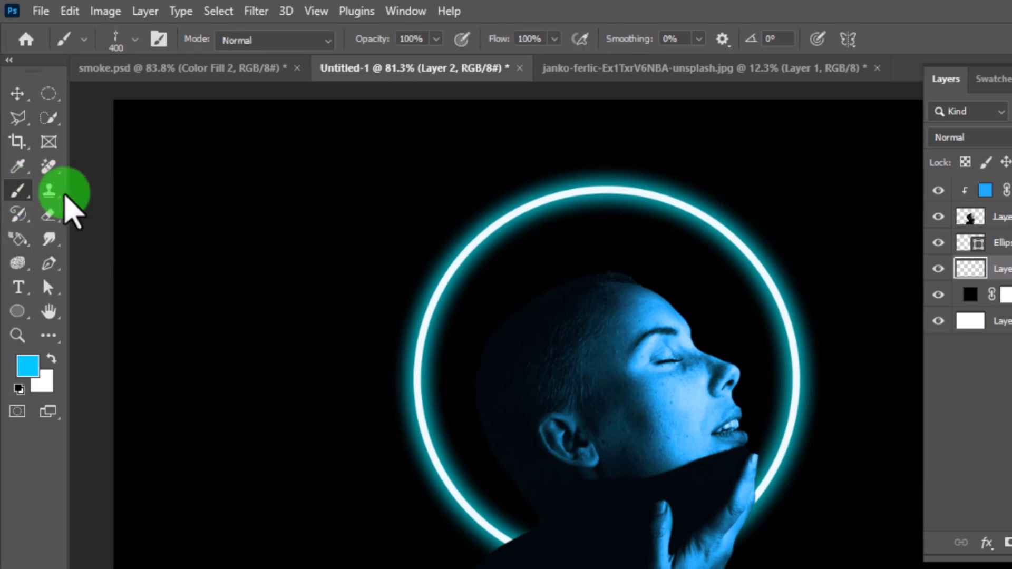
{"action": "left_click", "coordinate": [123, 45]}
{"action": "scroll", "coordinate": [226, 274], "scroll_direction": "up", "scroll_amount": 5}
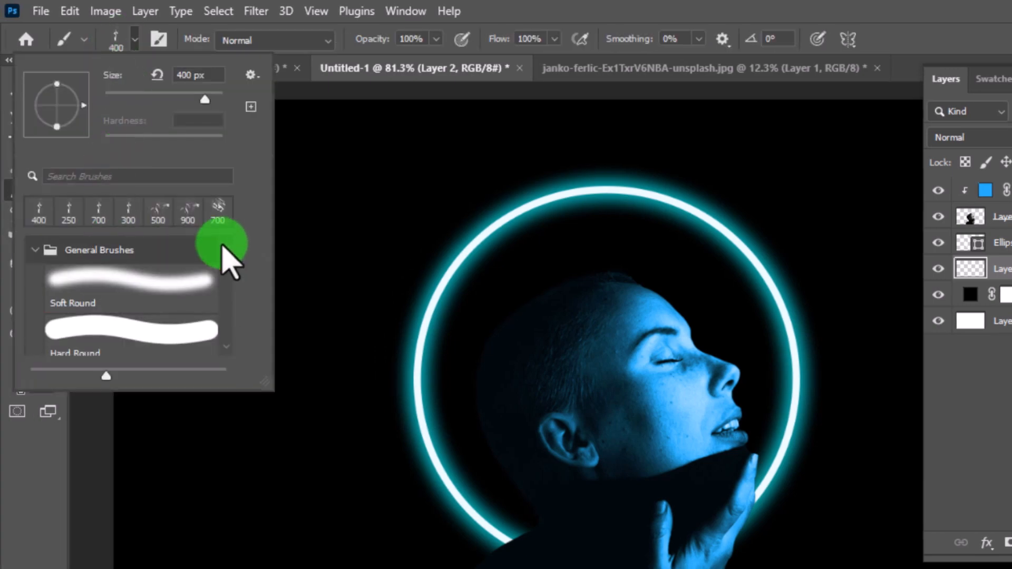
{"action": "double_click", "coordinate": [128, 289]}
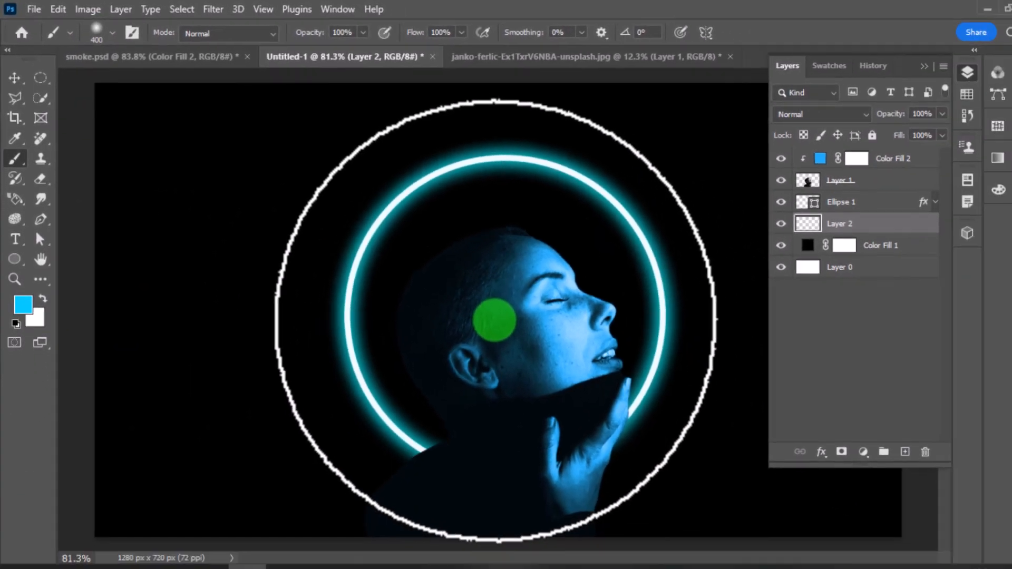
Step: Paint a soft cyan glow behind the head on Layer 2 with a 700 px brush at 79% opacity and 12% flow
{"action": "key", "text": "bracketright"}
{"action": "key", "text": "bracketright"}
{"action": "key", "text": "bracketright"}
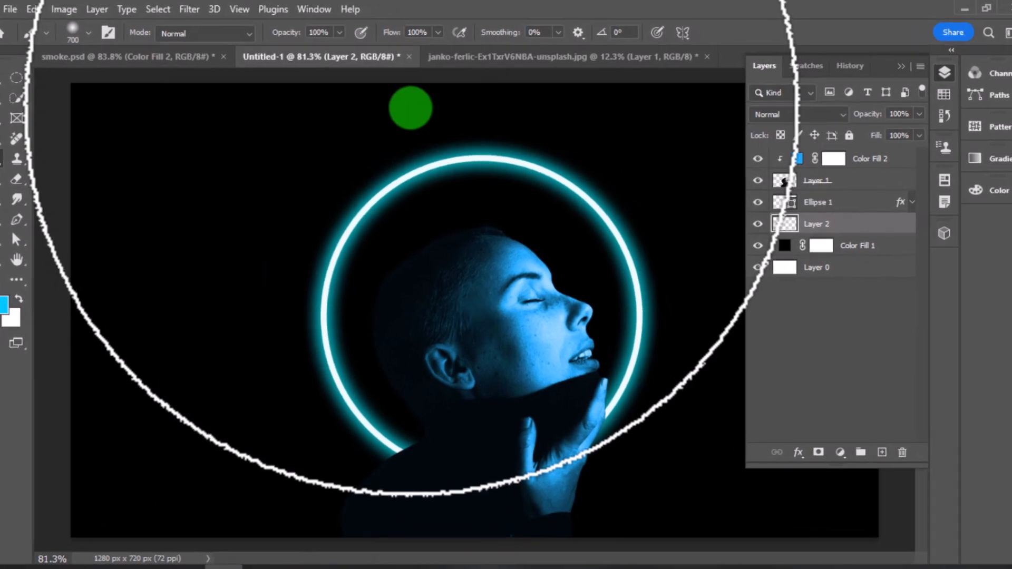
{"action": "left_click_drag", "start_coordinate": [392, 34], "coordinate": [361, 49]}
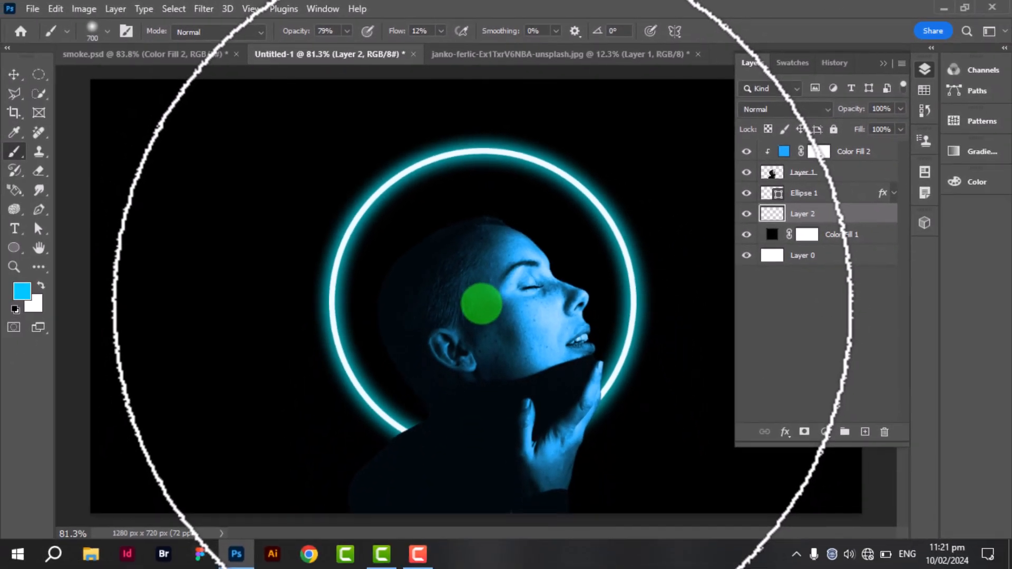
{"action": "left_click", "coordinate": [483, 303]}
{"action": "left_click", "coordinate": [482, 303]}
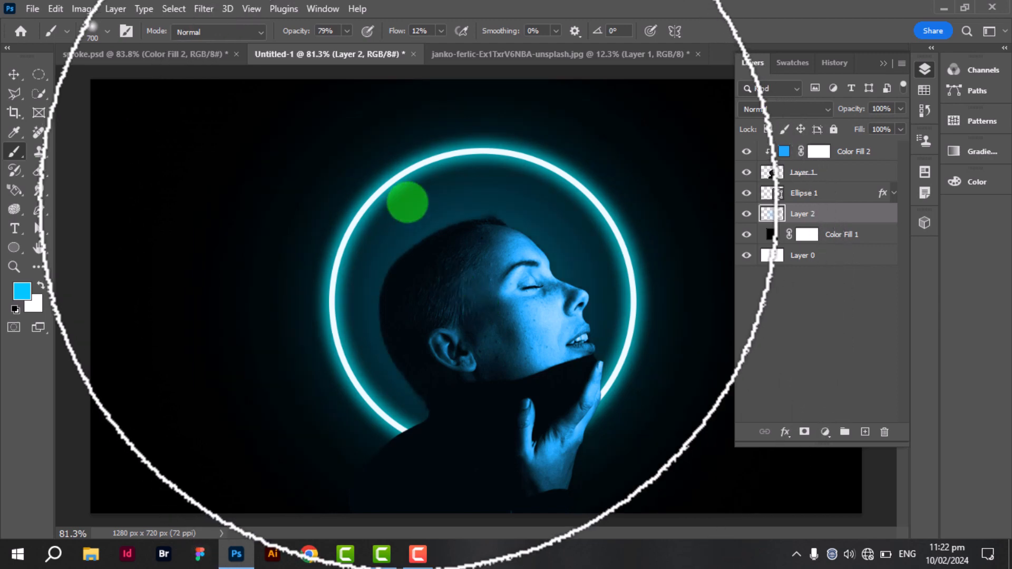
Step: Widen the cyan background glow around the ring with the soft brush enlarged to 1000 px
{"action": "key", "text": "]"}
{"action": "key", "text": "]"}
{"action": "key", "text": "]"}
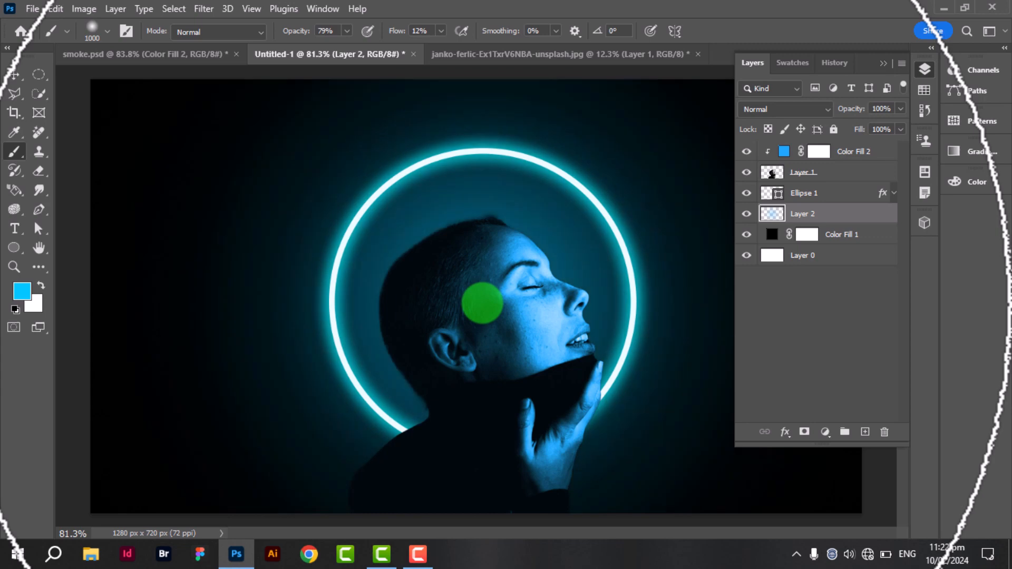
Step: Strengthen the cyan glow around the ring and head with the brush reduced to 200 px, and switch to the Move tool
{"action": "key", "text": "["}
{"action": "key", "text": "["}
{"action": "key", "text": "["}
{"action": "key", "text": "["}
{"action": "key", "text": "["}
{"action": "key", "text": "["}
{"action": "key", "text": "["}
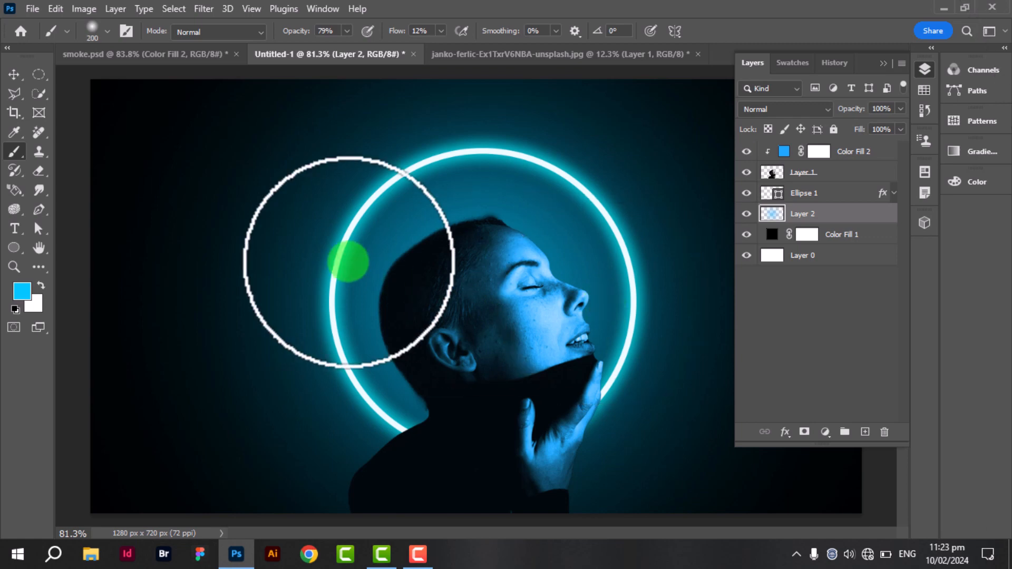
{"action": "left_click", "coordinate": [14, 74]}
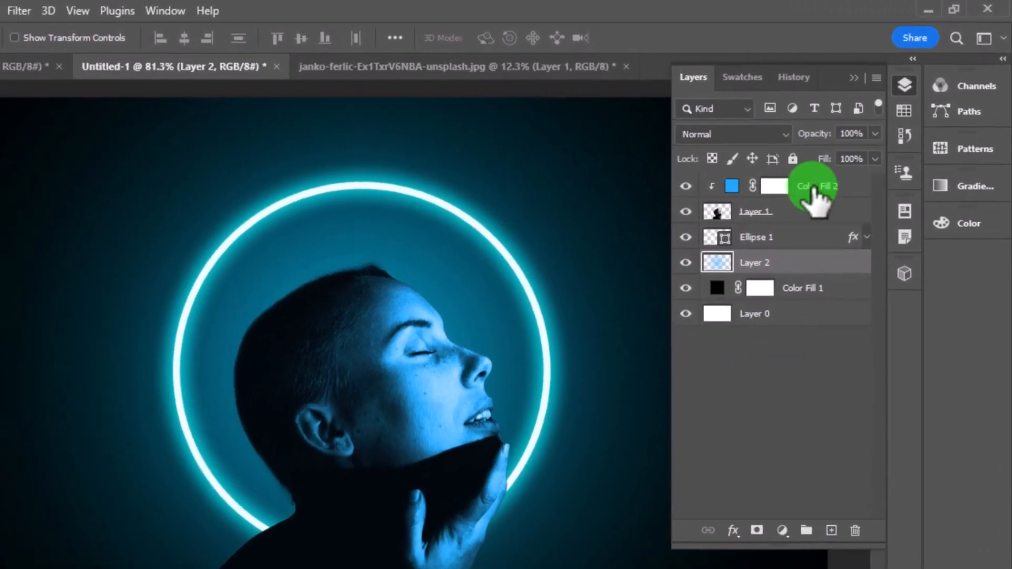
Step: Add another bright blue Solid Color fill layer above Color Fill 2, clipped to the woman's layer
{"action": "left_click", "coordinate": [850, 151]}
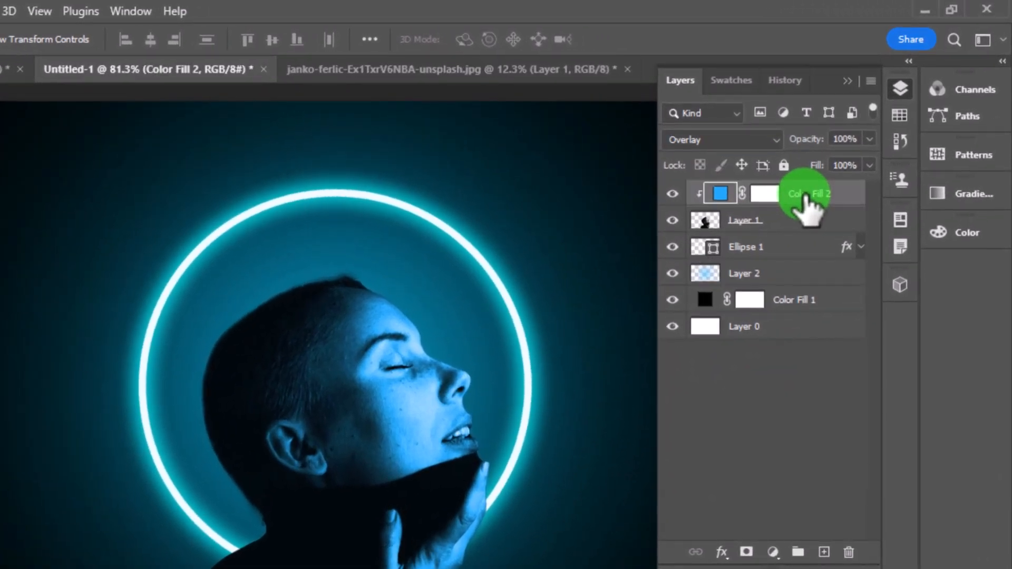
{"action": "left_click", "coordinate": [772, 552]}
{"action": "left_click", "coordinate": [806, 220]}
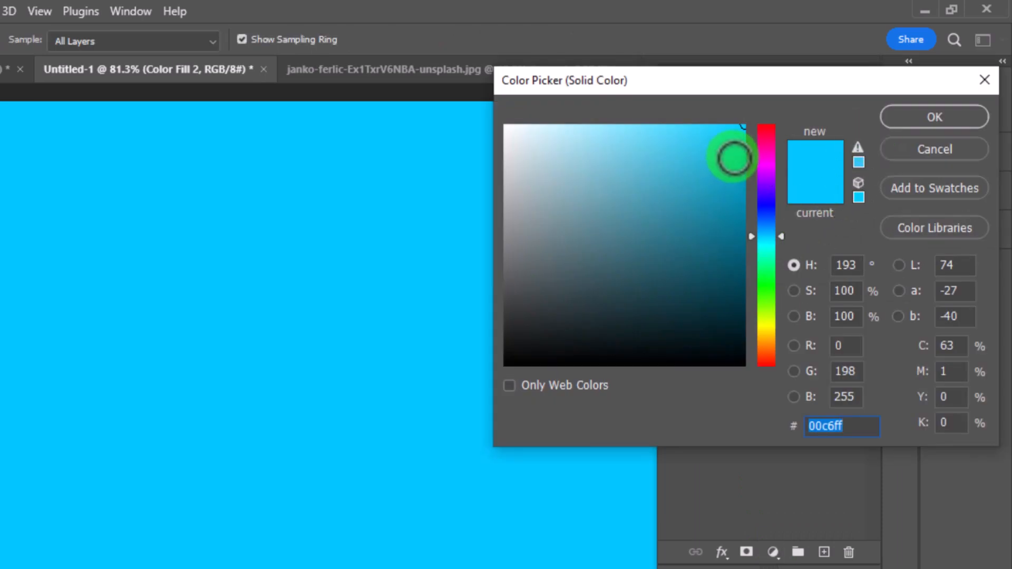
{"action": "left_click_drag", "start_coordinate": [766, 238], "coordinate": [765, 234]}
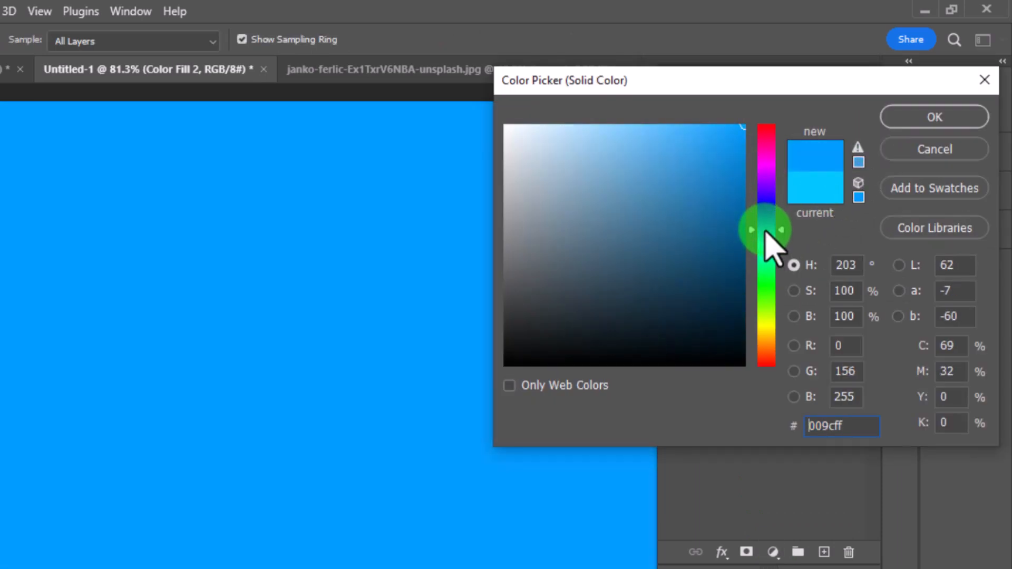
{"action": "left_click_drag", "start_coordinate": [765, 232], "coordinate": [767, 237]}
{"action": "left_click", "coordinate": [905, 120]}
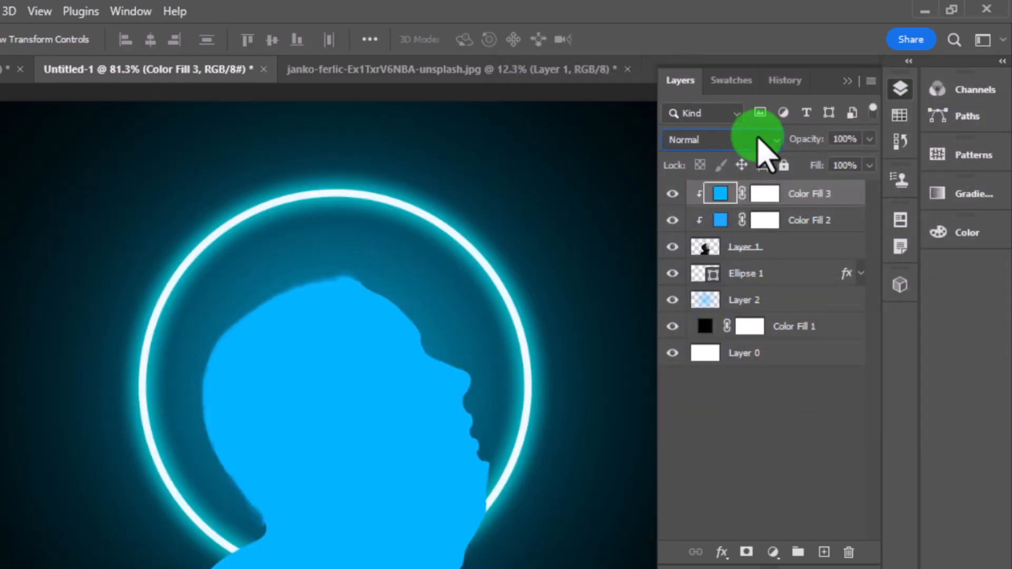
Step: Set Color Fill 3 to the Lighter Color blend mode and invert its layer mask to black
{"action": "left_click", "coordinate": [754, 138]}
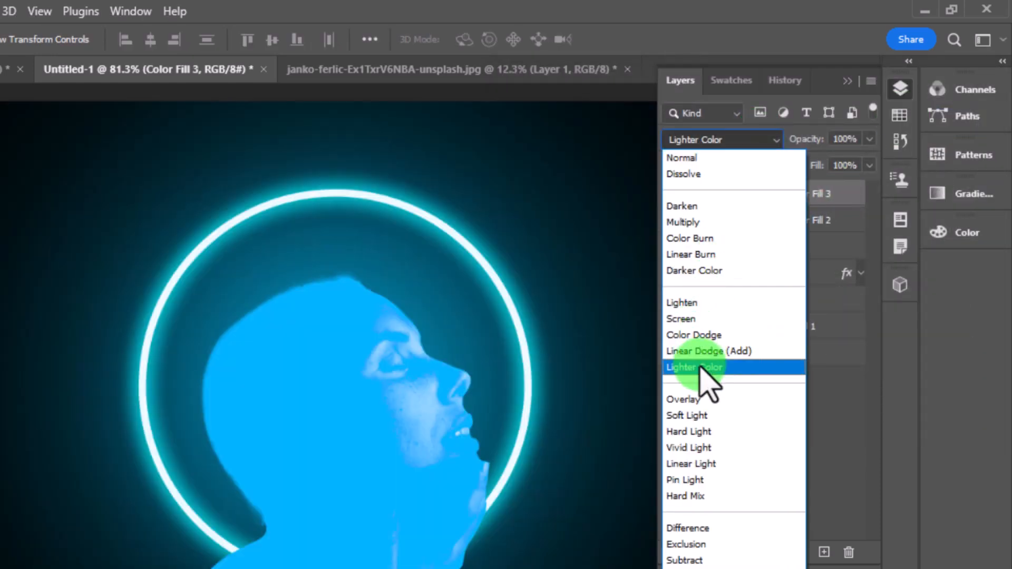
{"action": "left_click", "coordinate": [700, 367]}
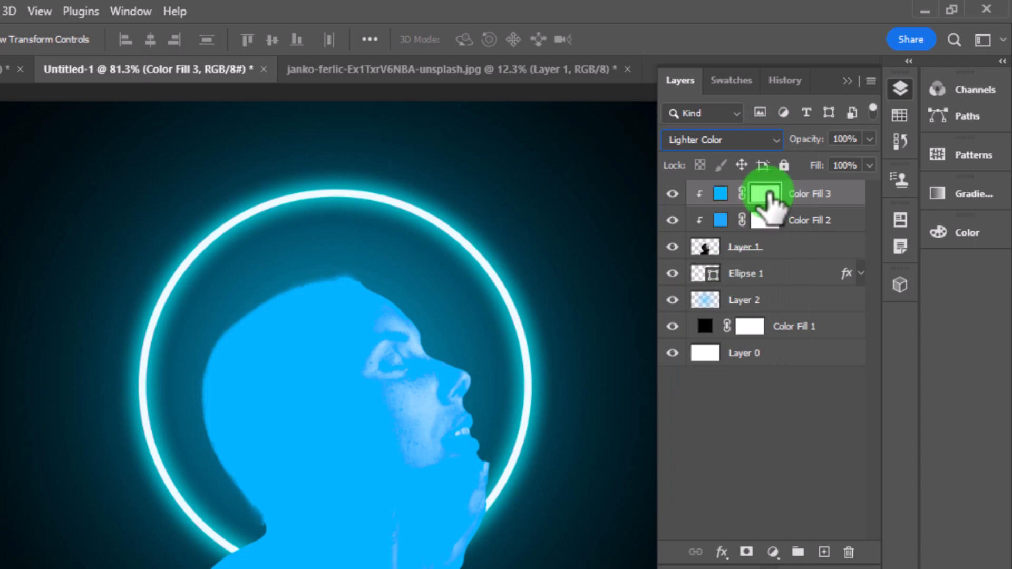
{"action": "left_click_drag", "start_coordinate": [764, 194], "coordinate": [769, 196]}
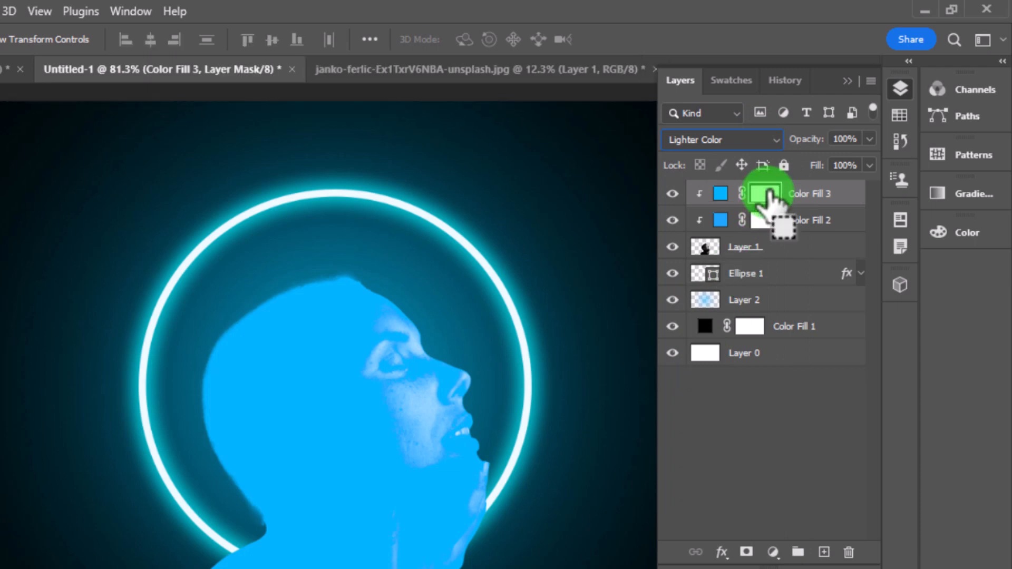
{"action": "key", "text": "ctrl+i"}
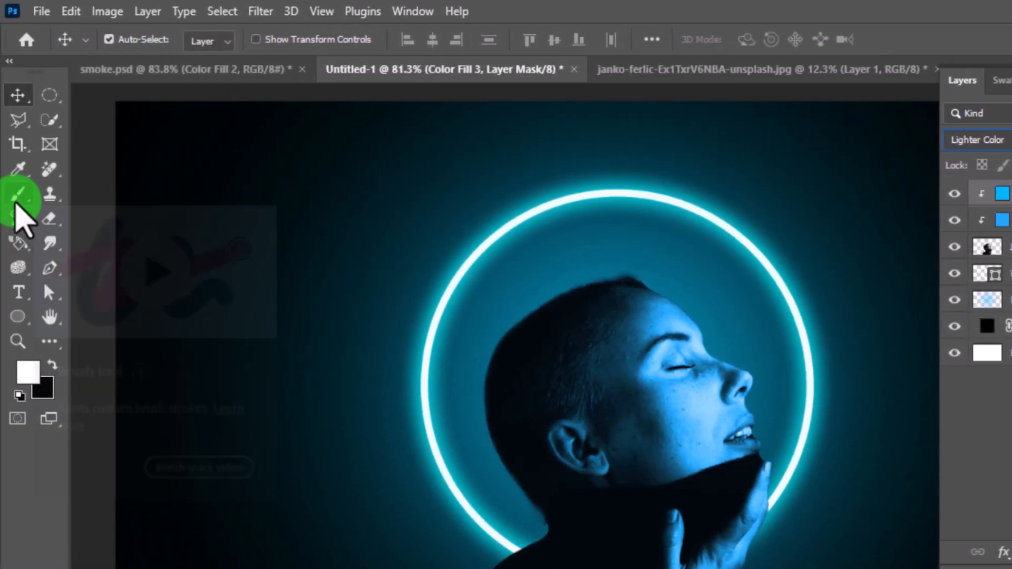
Step: Choose the Brush tool with a white foreground for the Color Fill 3 mask and reduce the brush to 25 px
{"action": "left_click", "coordinate": [16, 202]}
{"action": "left_click", "coordinate": [55, 197]}
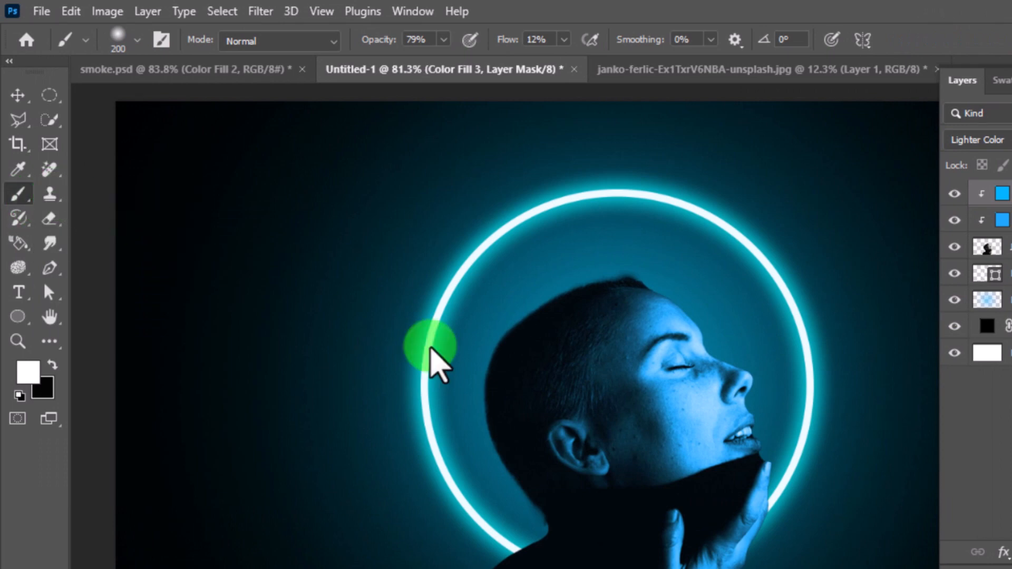
{"action": "key", "text": "p"}
{"action": "left_click", "coordinate": [19, 196]}
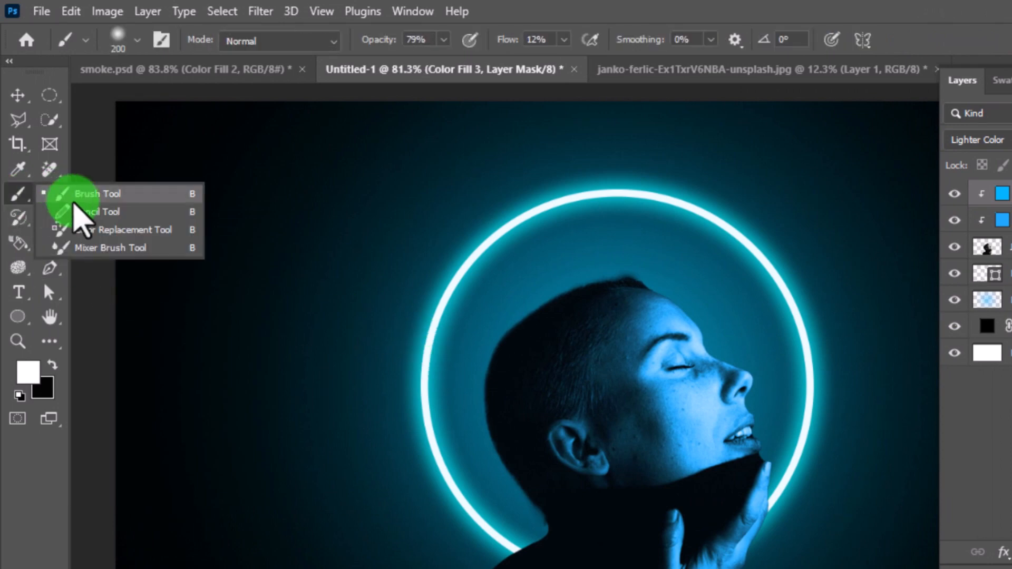
{"action": "left_click", "coordinate": [74, 199]}
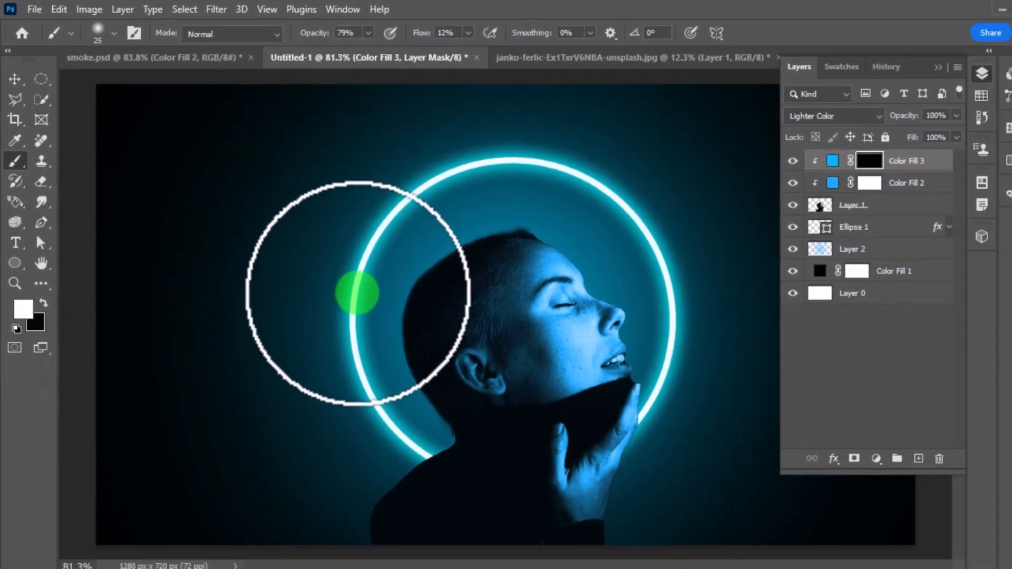
{"action": "key", "text": "bracketleft"}
{"action": "key", "text": "bracketleft"}
{"action": "key", "text": "bracketleft"}
{"action": "key", "text": "bracketleft"}
{"action": "key", "text": "bracketleft"}
{"action": "key", "text": "bracketleft"}
Step: Paint a faint blue rim light along the woman's shoulder and neck on the Color Fill 3 mask, enlarging the brush and finishing at 40 px
{"action": "key", "text": "ctrl+plus"}
{"action": "key", "text": "ctrl+plus"}
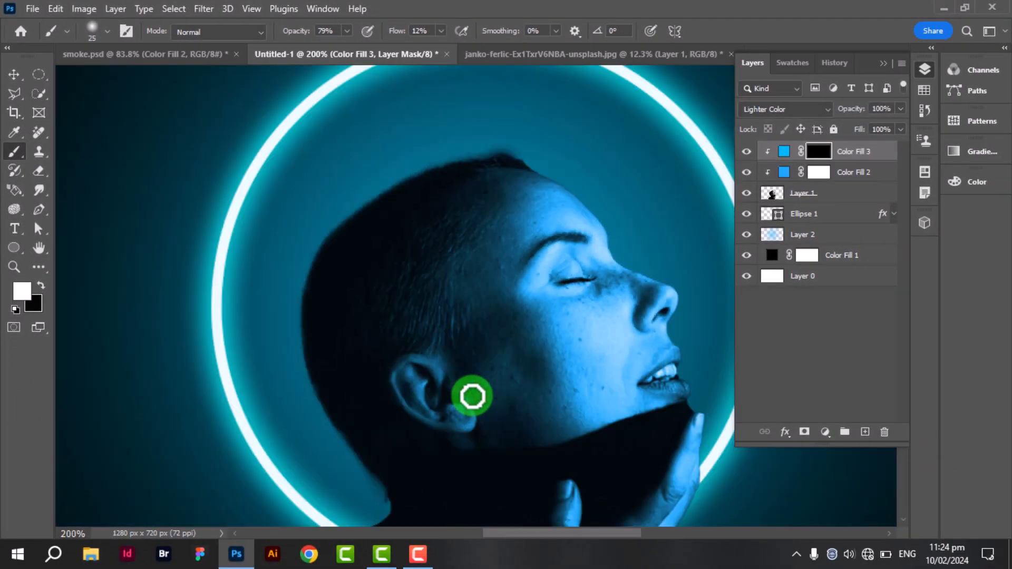
{"action": "key", "text": "ctrl+minus"}
{"action": "scroll", "coordinate": [472, 396], "scroll_direction": "down", "scroll_amount": 2}
{"action": "scroll", "coordinate": [473, 396], "scroll_direction": "left", "scroll_amount": 1}
{"action": "scroll", "coordinate": [472, 397], "scroll_direction": "right", "scroll_amount": 5}
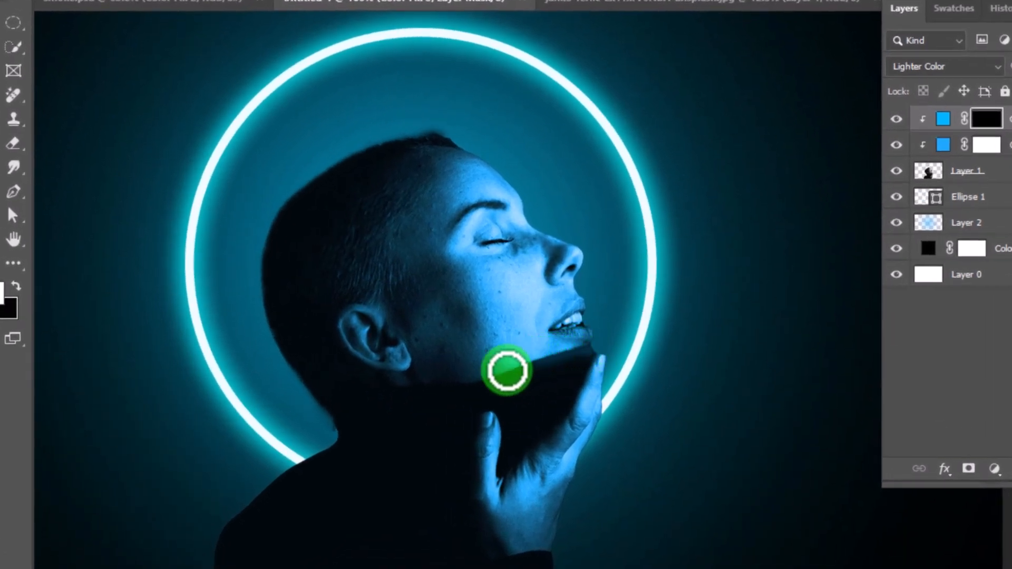
{"action": "scroll", "coordinate": [723, 354], "scroll_direction": "down", "scroll_amount": 3}
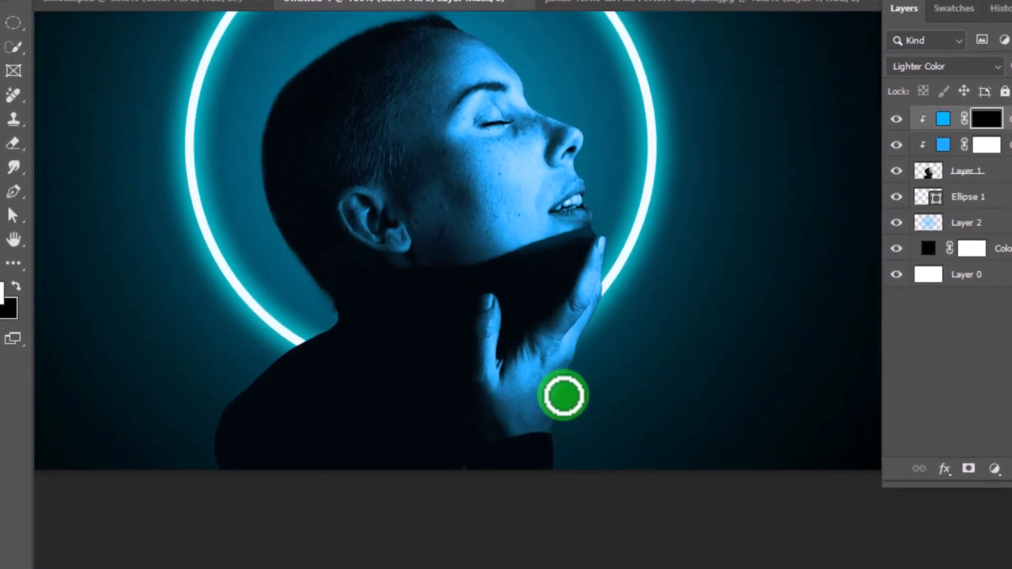
{"action": "scroll", "coordinate": [600, 385], "scroll_direction": "down", "scroll_amount": 2}
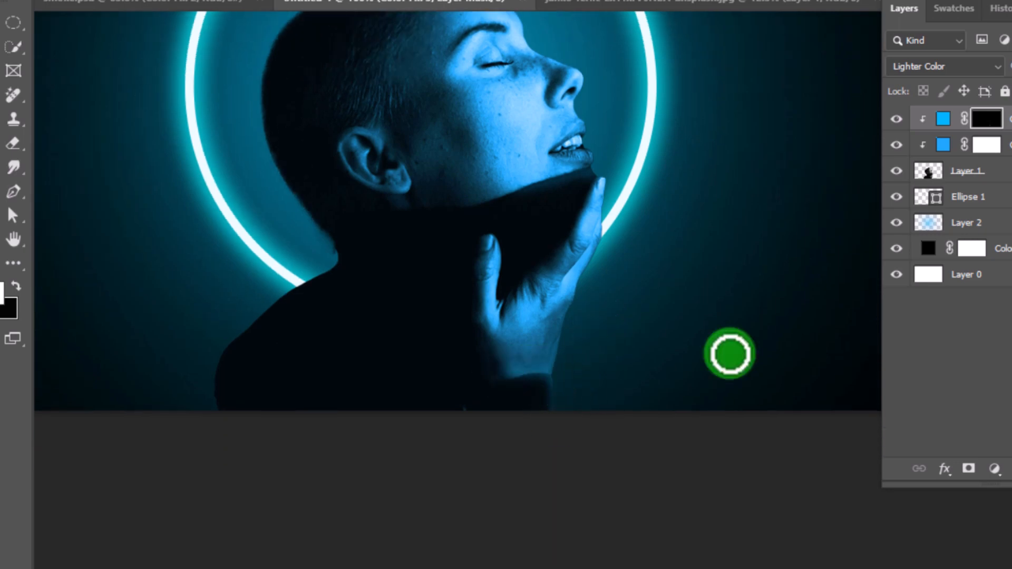
{"action": "scroll", "coordinate": [659, 332], "scroll_direction": "right", "scroll_amount": 2}
{"action": "scroll", "coordinate": [659, 332], "scroll_direction": "left", "scroll_amount": 4}
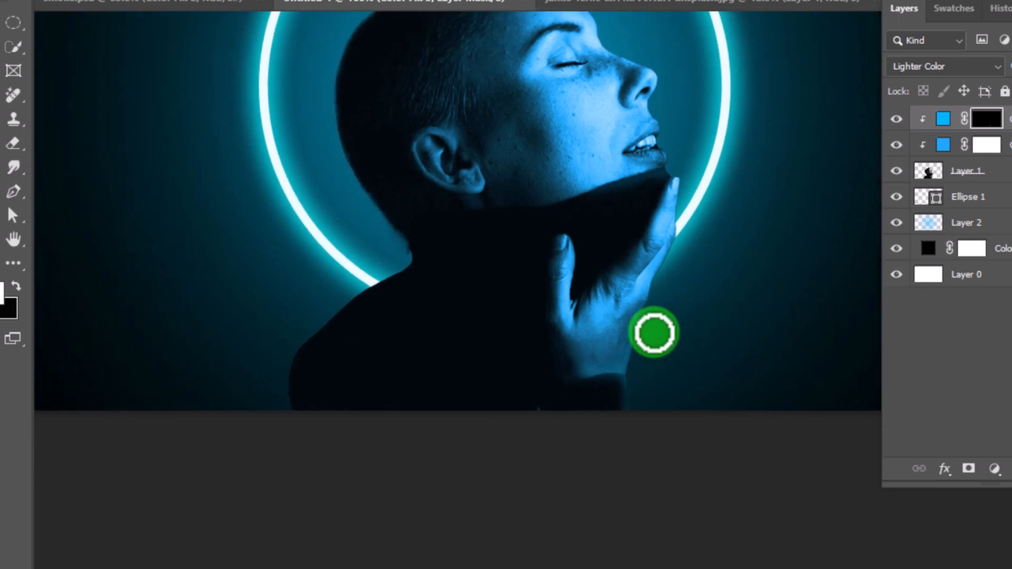
{"action": "key", "text": "bracketright"}
{"action": "key", "text": "bracketright"}
{"action": "key", "text": "bracketright"}
{"action": "key", "text": "bracketright"}
{"action": "key", "text": "bracketright"}
{"action": "key", "text": "bracketright"}
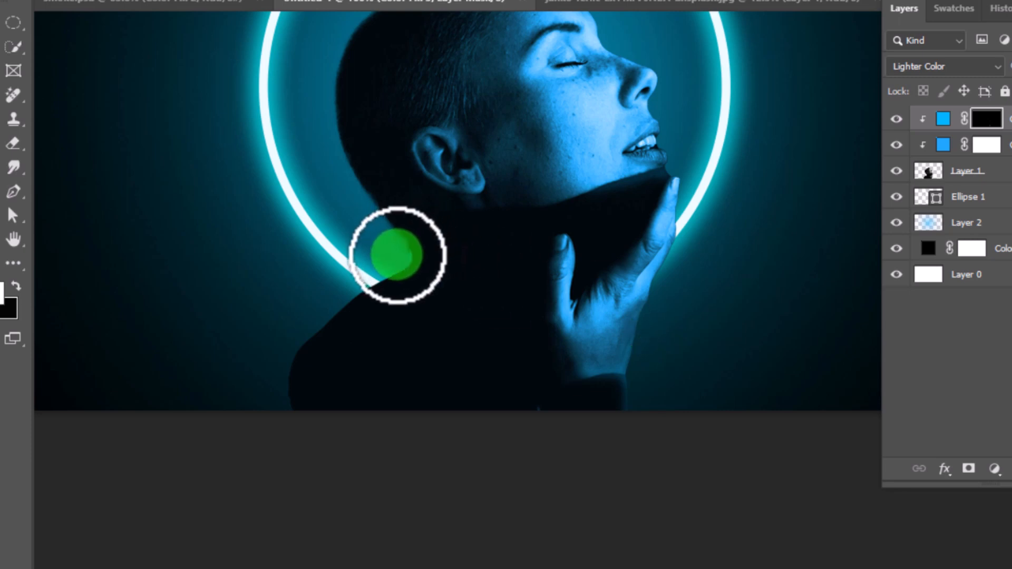
{"action": "mouse_move", "coordinate": [398, 256]}
{"action": "left_mouse_down"}
{"action": "mouse_move", "coordinate": [483, 260]}
{"action": "mouse_move", "coordinate": [388, 236]}
{"action": "mouse_move", "coordinate": [400, 254]}
{"action": "mouse_move", "coordinate": [335, 292]}
{"action": "mouse_move", "coordinate": [361, 277]}
{"action": "mouse_move", "coordinate": [282, 346]}
{"action": "mouse_move", "coordinate": [364, 269]}
{"action": "mouse_move", "coordinate": [353, 272]}
{"action": "mouse_move", "coordinate": [349, 278]}
{"action": "mouse_move", "coordinate": [394, 257]}
{"action": "mouse_move", "coordinate": [315, 293]}
{"action": "mouse_move", "coordinate": [277, 334]}
{"action": "mouse_move", "coordinate": [267, 414]}
{"action": "mouse_move", "coordinate": [529, 390]}
{"action": "mouse_move", "coordinate": [551, 399]}
{"action": "mouse_move", "coordinate": [451, 414]}
{"action": "mouse_move", "coordinate": [305, 397]}
{"action": "mouse_move", "coordinate": [312, 310]}
{"action": "mouse_move", "coordinate": [386, 268]}
{"action": "mouse_move", "coordinate": [494, 234]}
{"action": "mouse_move", "coordinate": [410, 234]}
{"action": "mouse_move", "coordinate": [396, 248]}
{"action": "mouse_move", "coordinate": [489, 247]}
{"action": "left_mouse_up"}
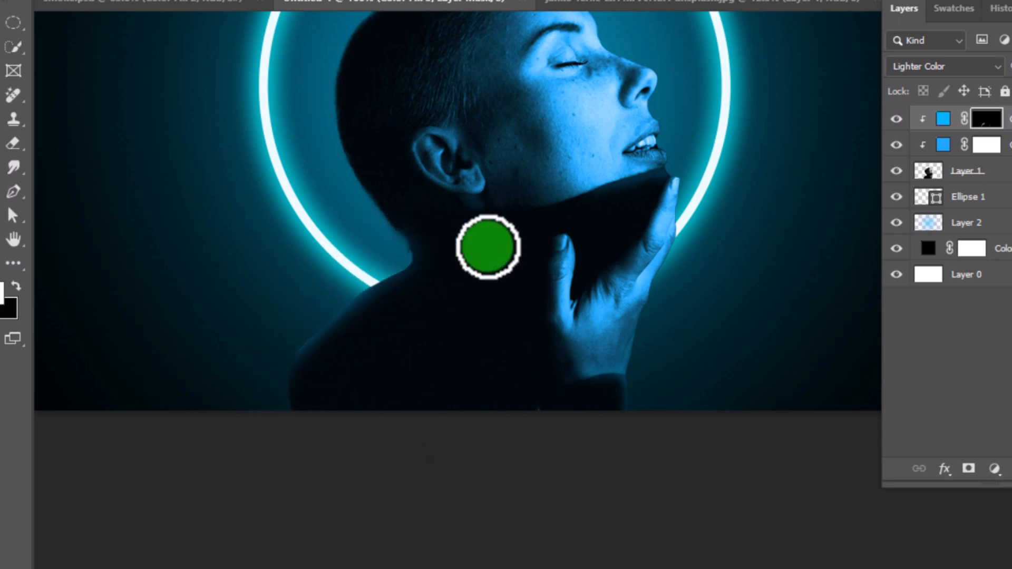
{"action": "scroll", "coordinate": [728, 246], "scroll_direction": "up", "scroll_amount": 2}
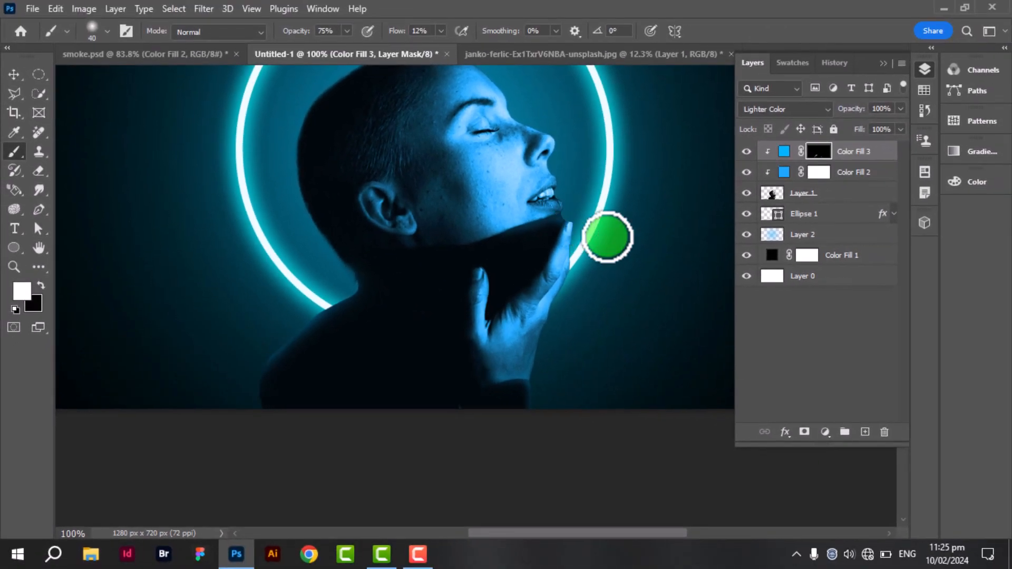
{"action": "key", "text": "ctrl+0"}
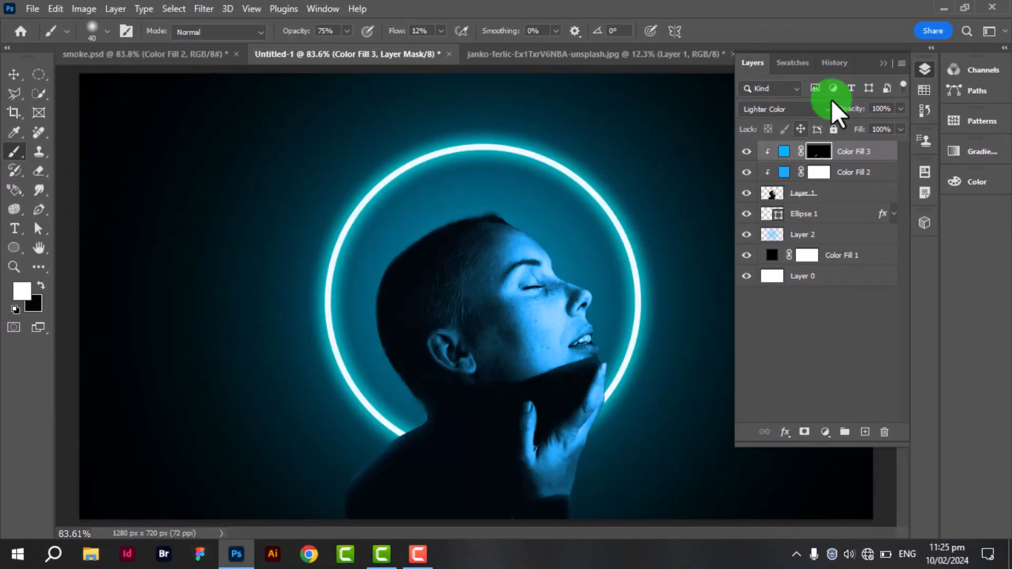
Step: Choose the Smoke_2 preset for the Brush tool
{"action": "left_click", "coordinate": [16, 75]}
{"action": "left_click_drag", "start_coordinate": [14, 151], "coordinate": [59, 154]}
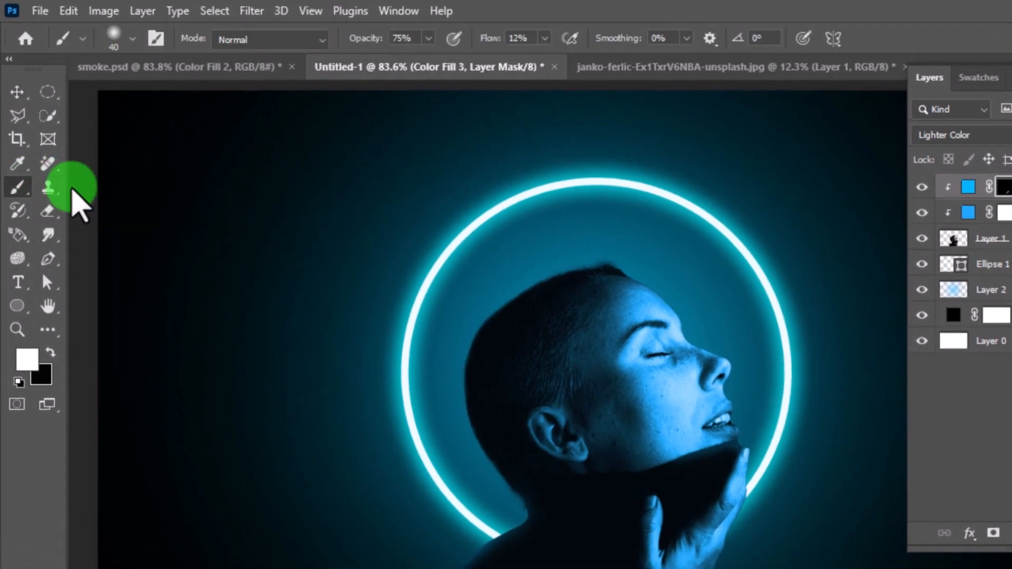
{"action": "left_click", "coordinate": [132, 38]}
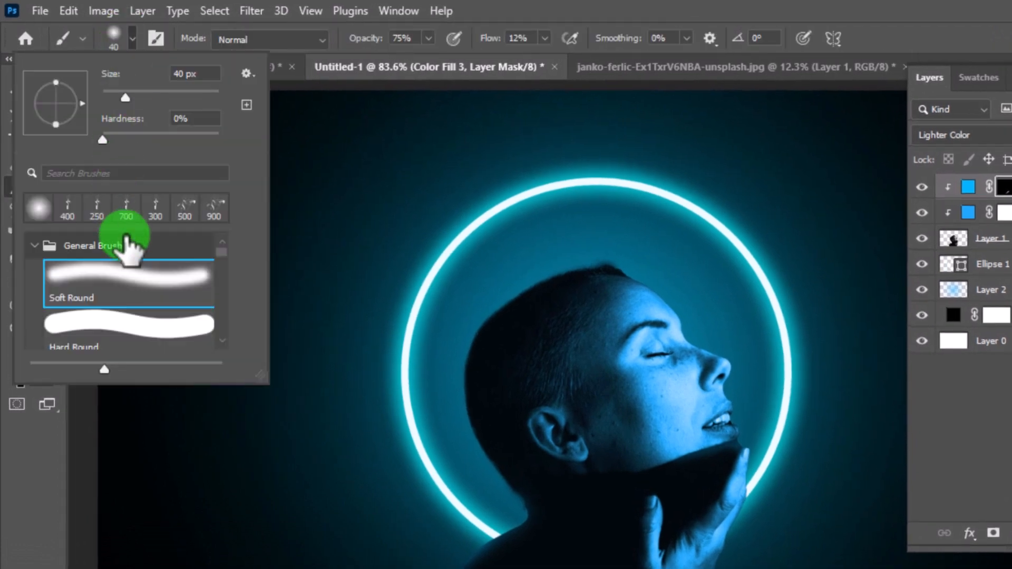
{"action": "scroll", "coordinate": [226, 252], "scroll_direction": "down", "scroll_amount": 10}
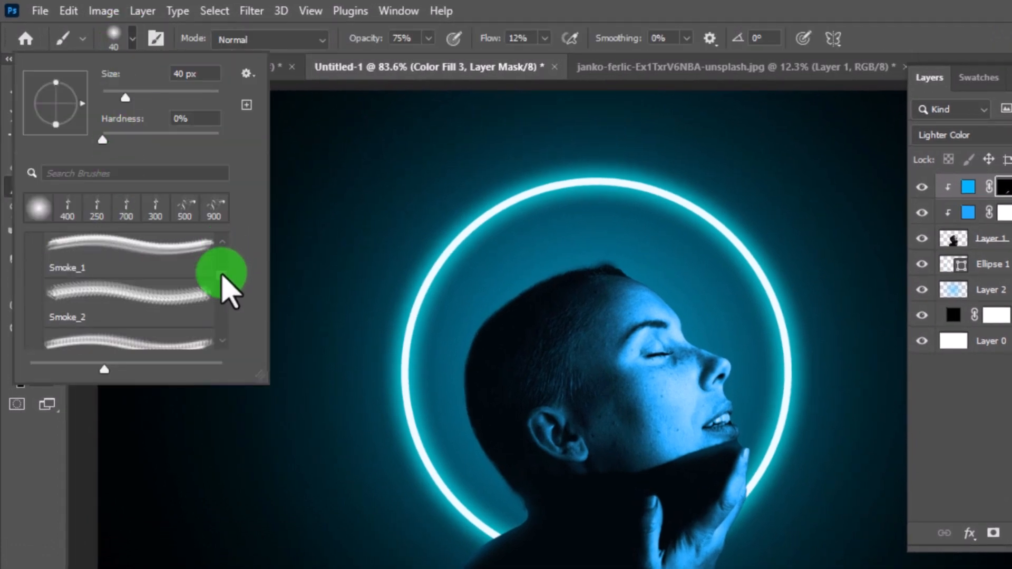
{"action": "scroll", "coordinate": [222, 267], "scroll_direction": "up", "scroll_amount": 3}
{"action": "left_click", "coordinate": [105, 275]}
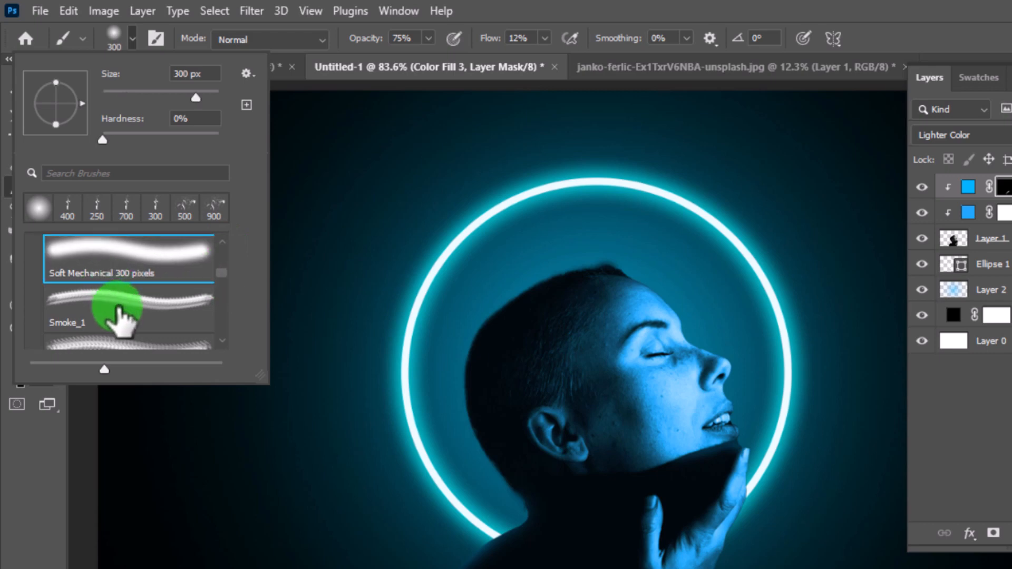
{"action": "left_click", "coordinate": [117, 311]}
{"action": "scroll", "coordinate": [117, 312], "scroll_direction": "down", "scroll_amount": 1}
{"action": "left_click", "coordinate": [114, 316]}
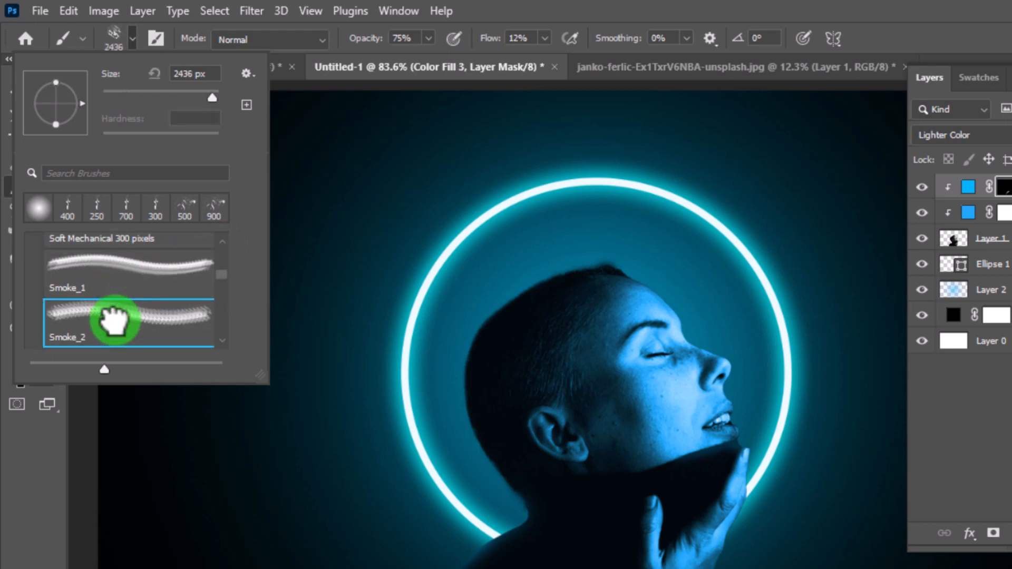
{"action": "left_click", "coordinate": [52, 456]}
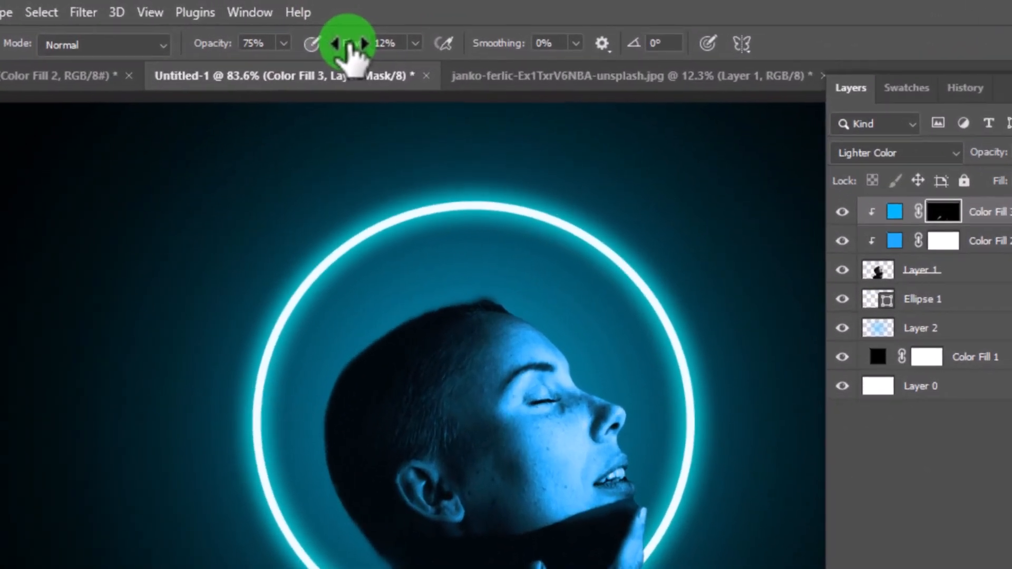
Step: Set the brush flow to 100% and paint bright blue smoke behind the head and ring on a new layer above Layer 2
{"action": "left_click_drag", "start_coordinate": [348, 45], "coordinate": [439, 44]}
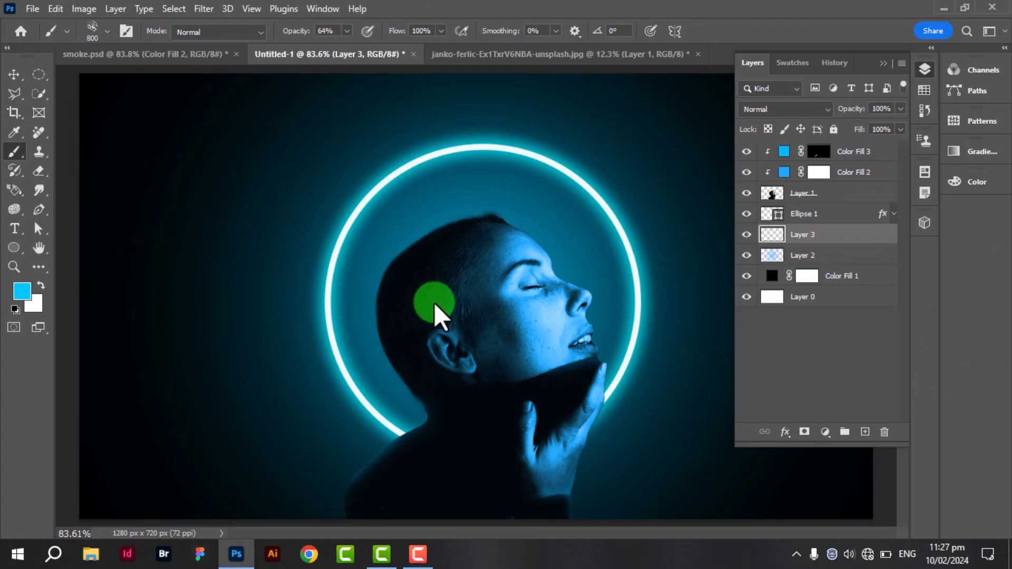
{"action": "left_click_drag", "start_coordinate": [436, 306], "coordinate": [360, 333]}
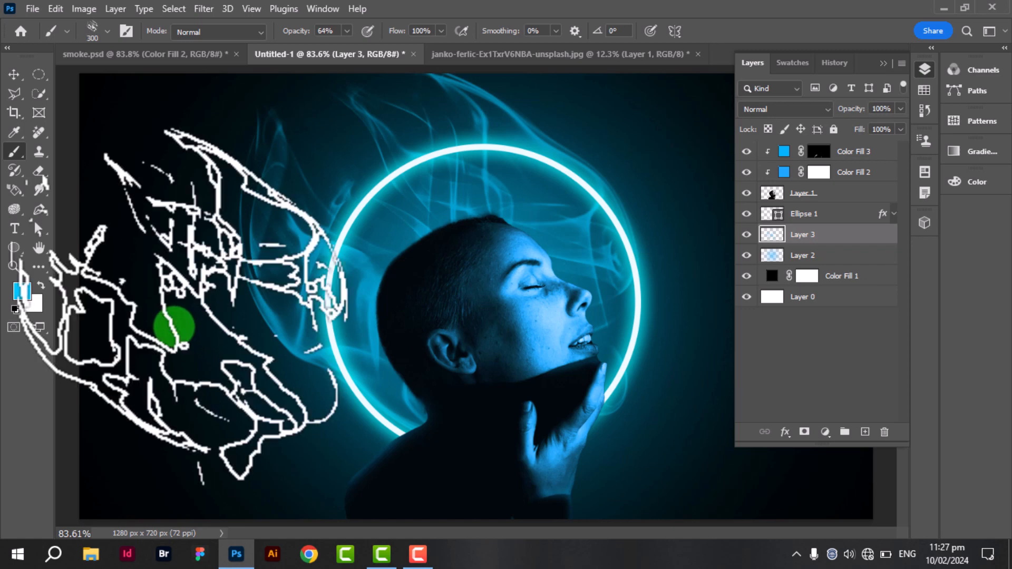
{"action": "left_click", "coordinate": [14, 74]}
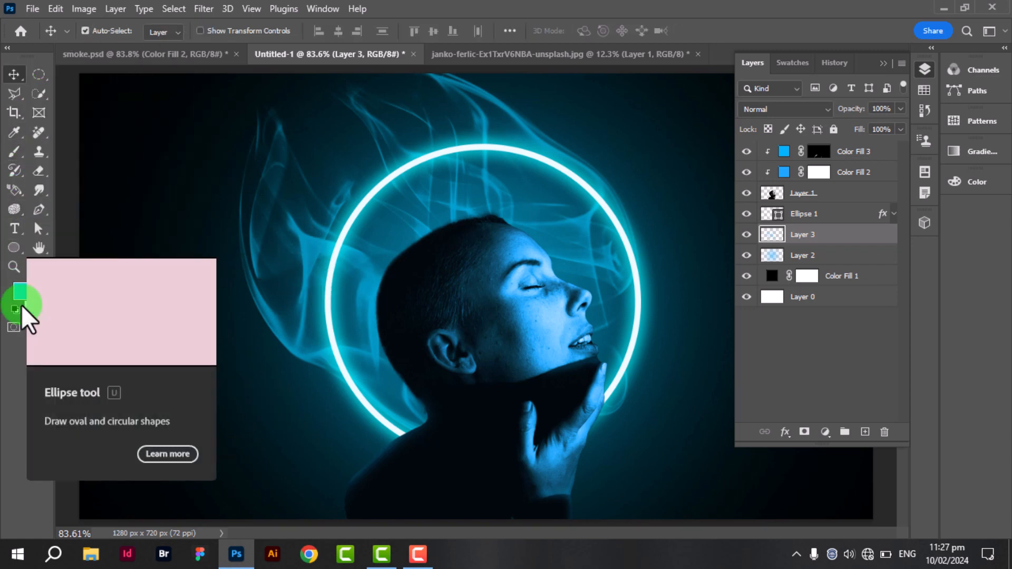
Step: Add a new layer above Layer 3 and paint blue smoke wisps beside the ring's upper-right edge with a 400 px smoke brush
{"action": "left_click", "coordinate": [14, 152]}
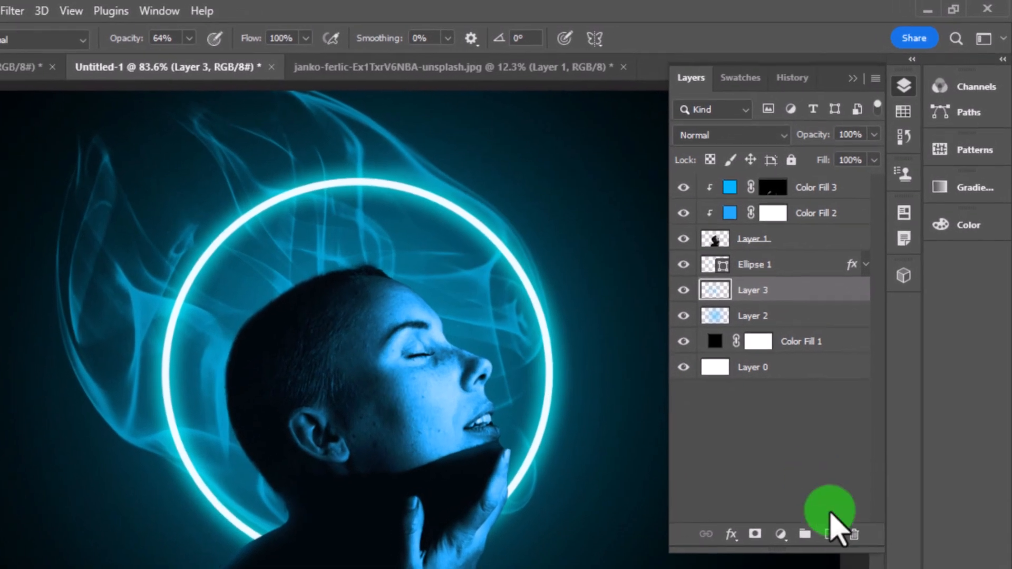
{"action": "left_click", "coordinate": [831, 515]}
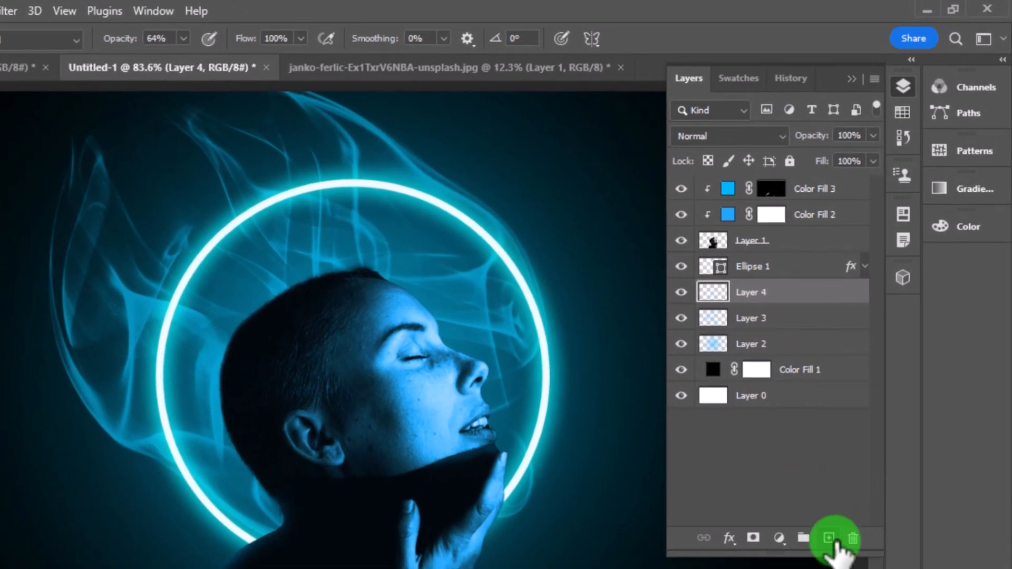
{"action": "left_click", "coordinate": [90, 41]}
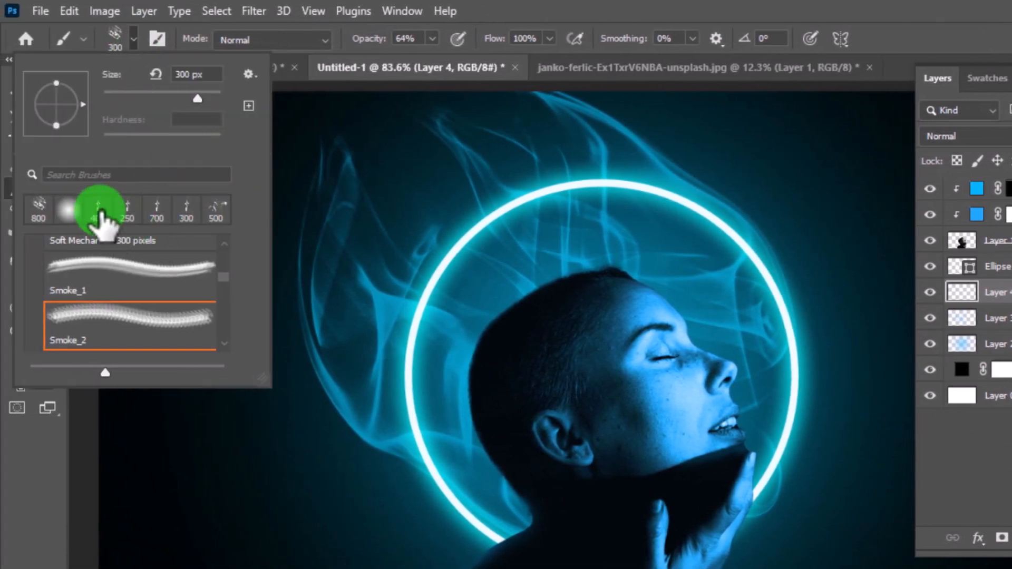
{"action": "left_click", "coordinate": [48, 452]}
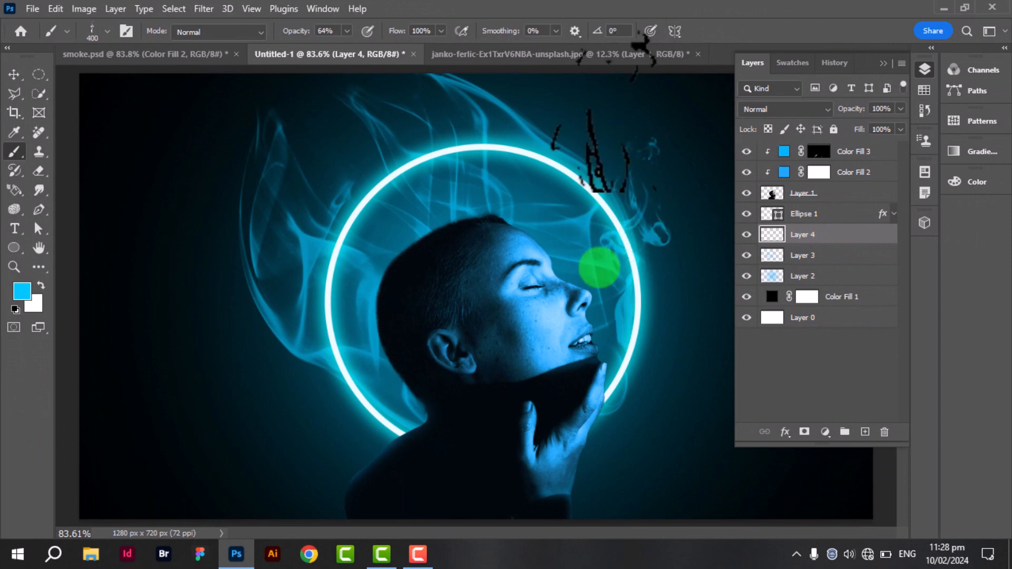
Step: Scatter blue particles over the dark background on both sides of the ring with the Particle_Fill_Big brush at 100% opacity, using 1100 and 1900 px
{"action": "left_click", "coordinate": [105, 30]}
{"action": "left_click_drag", "start_coordinate": [180, 223], "coordinate": [179, 258]}
{"action": "left_click", "coordinate": [113, 274]}
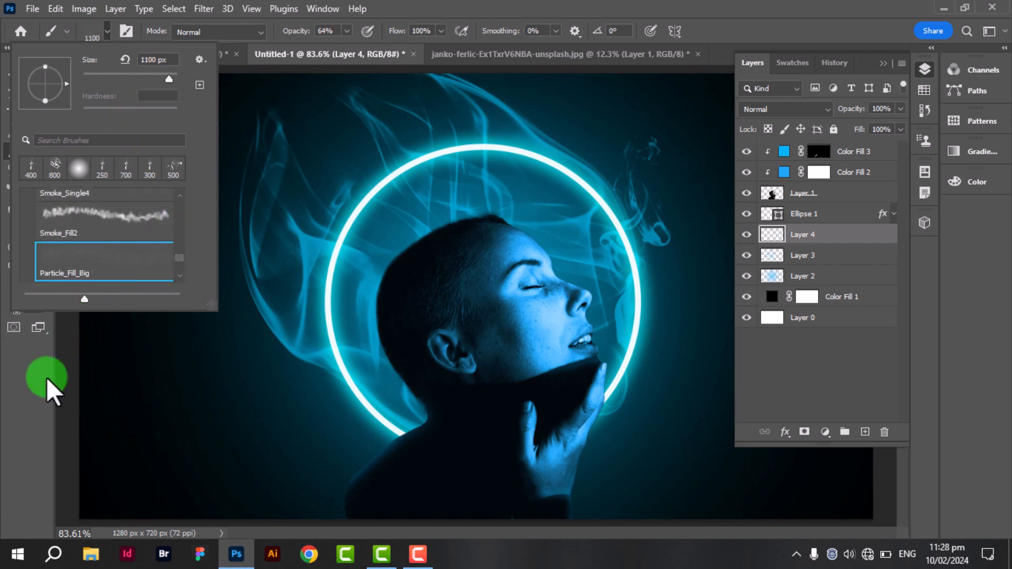
{"action": "left_click", "coordinate": [47, 378]}
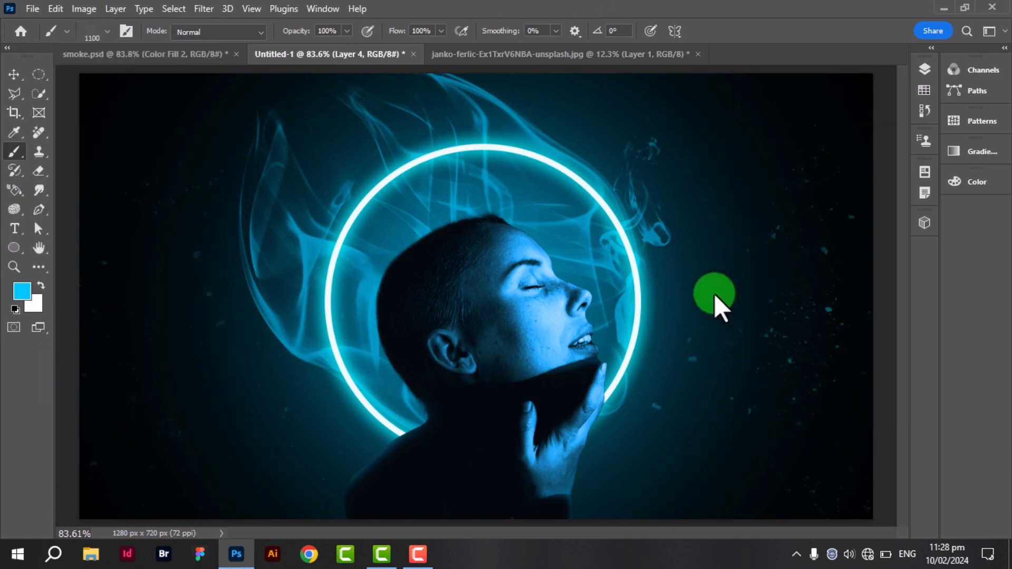
{"action": "left_click_drag", "start_coordinate": [294, 323], "coordinate": [173, 322]}
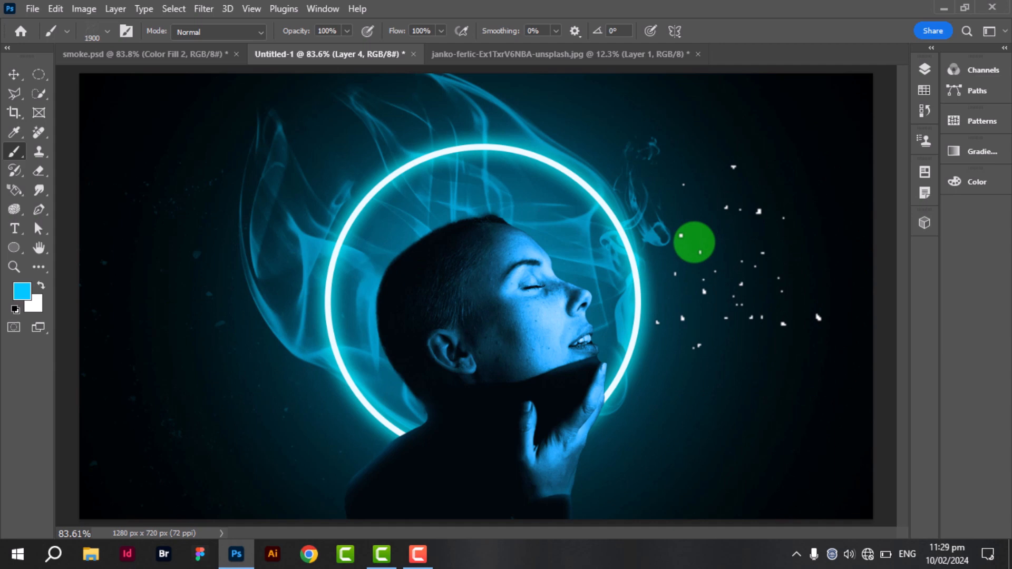
{"action": "left_click_drag", "start_coordinate": [695, 242], "coordinate": [706, 227]}
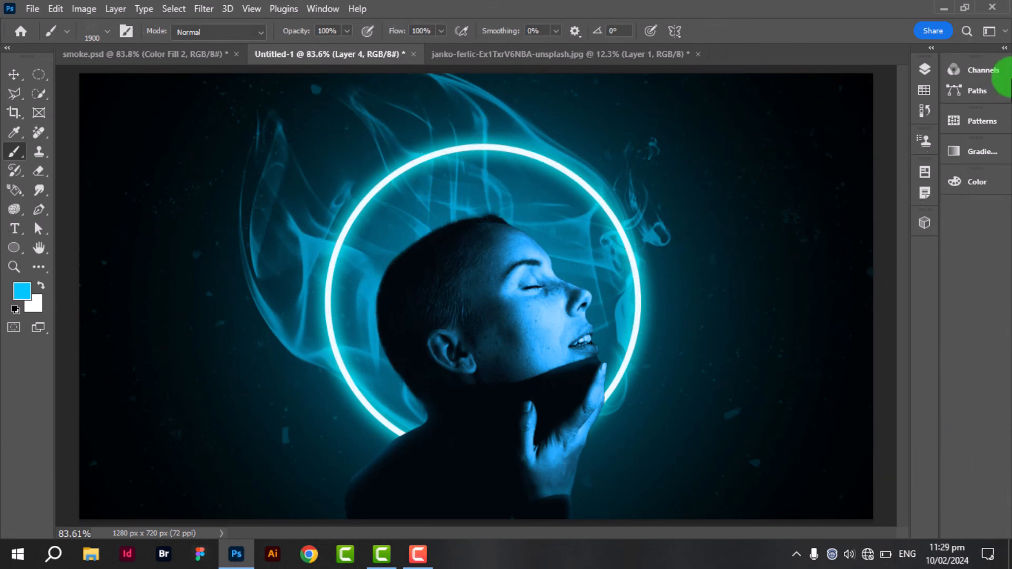
{"action": "left_click", "coordinate": [14, 74]}
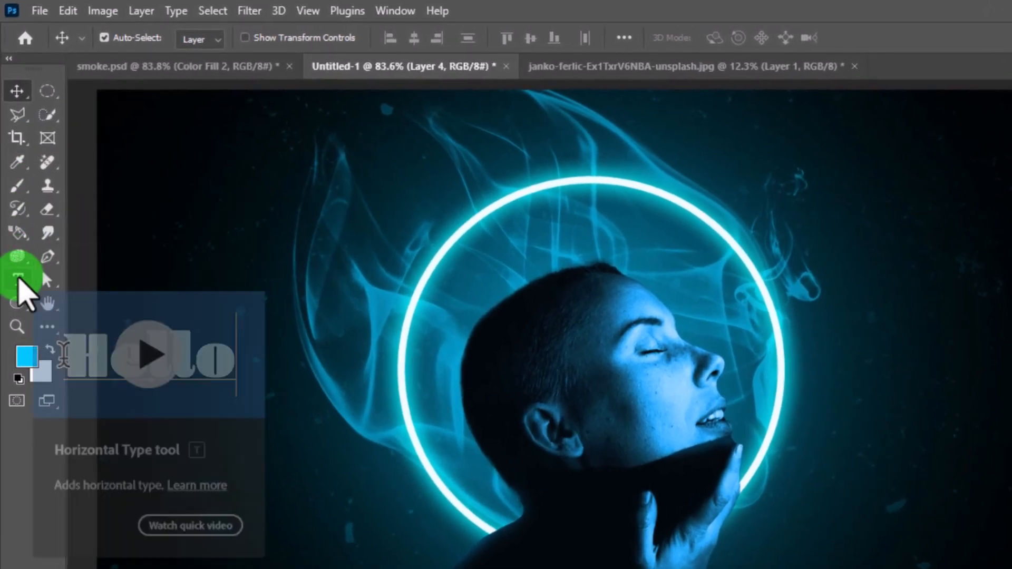
Step: Add the white horizontal text NEON EFFECT on two lines in 60 pt Barlow Condensed beside the woman's shoulder, and shift it slightly left
{"action": "left_click", "coordinate": [16, 240]}
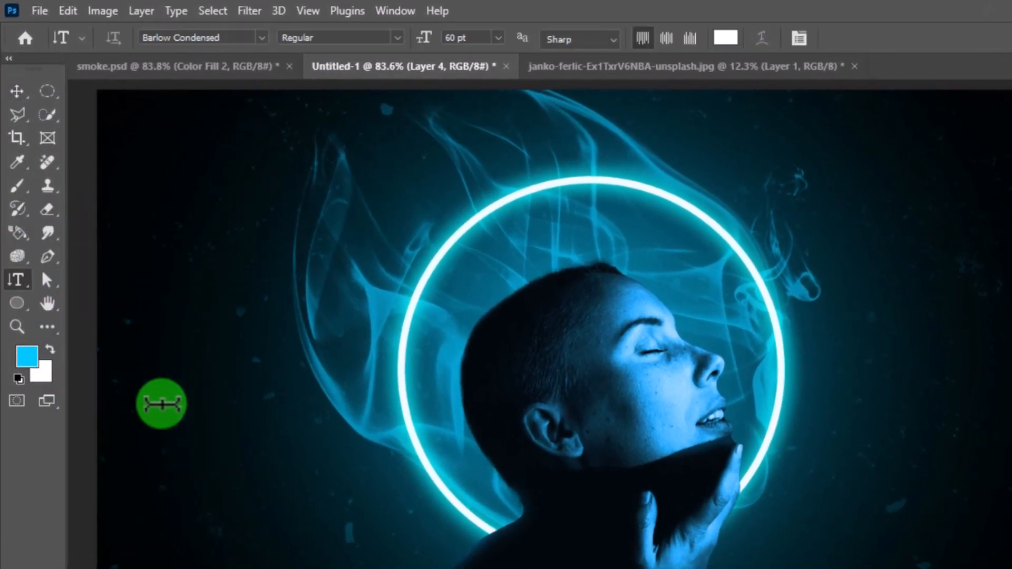
{"action": "left_click", "coordinate": [17, 280]}
{"action": "left_click", "coordinate": [95, 279]}
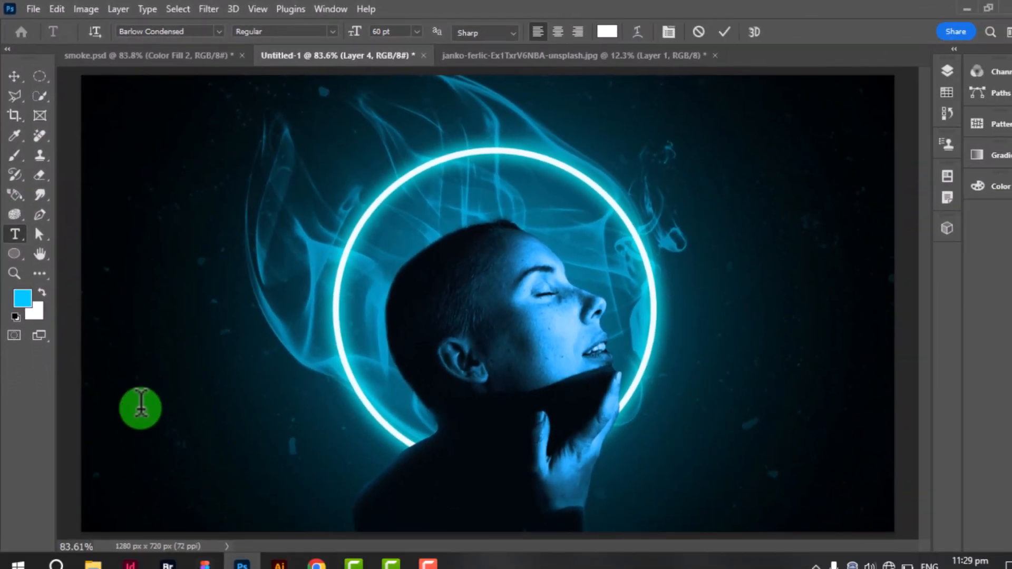
{"action": "left_click", "coordinate": [140, 406]}
{"action": "type", "text": "NEO"}
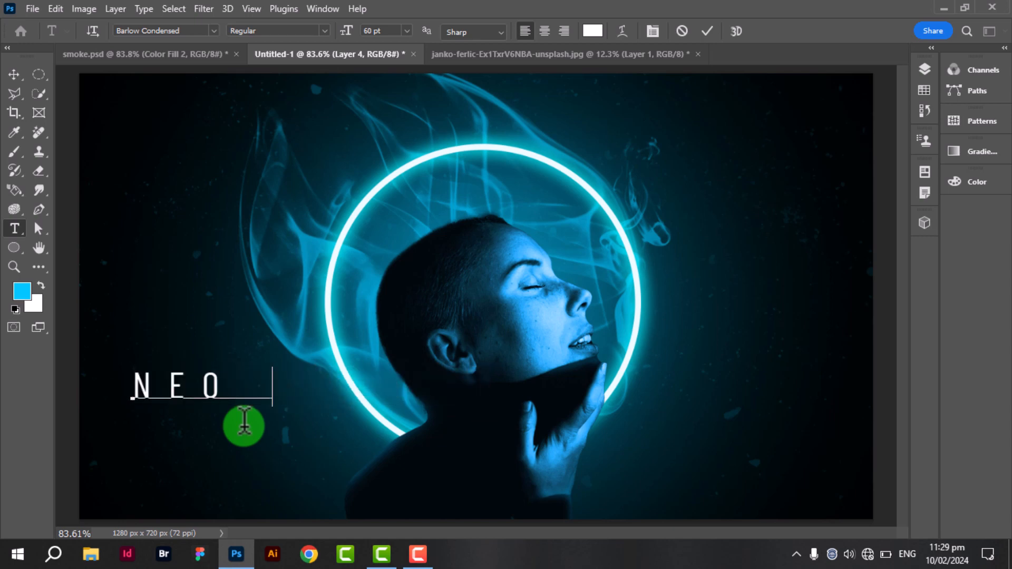
{"action": "type", "text": "N EFFECT"}
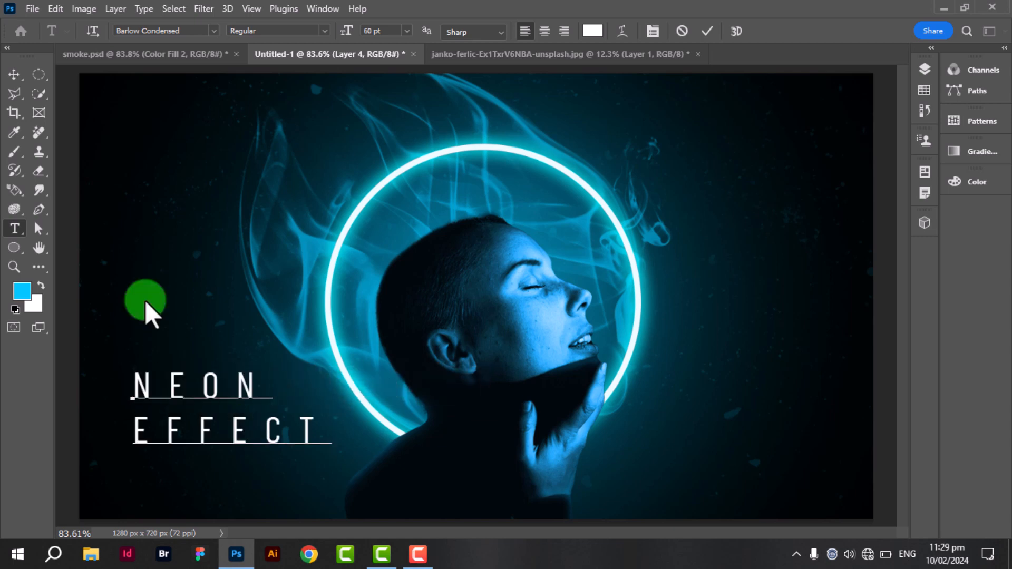
{"action": "left_click", "coordinate": [14, 74]}
{"action": "left_click_drag", "start_coordinate": [207, 384], "coordinate": [194, 384]}
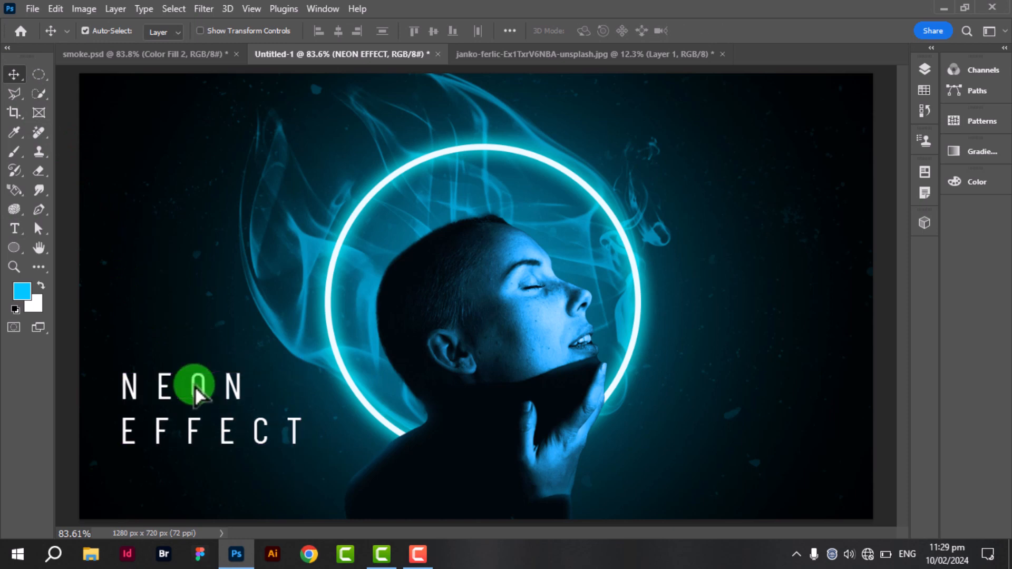
Step: Add an Outer Glow layer style to the NEON EFFECT text layer and set the glow size to 18 px
{"action": "left_click", "coordinate": [925, 69]}
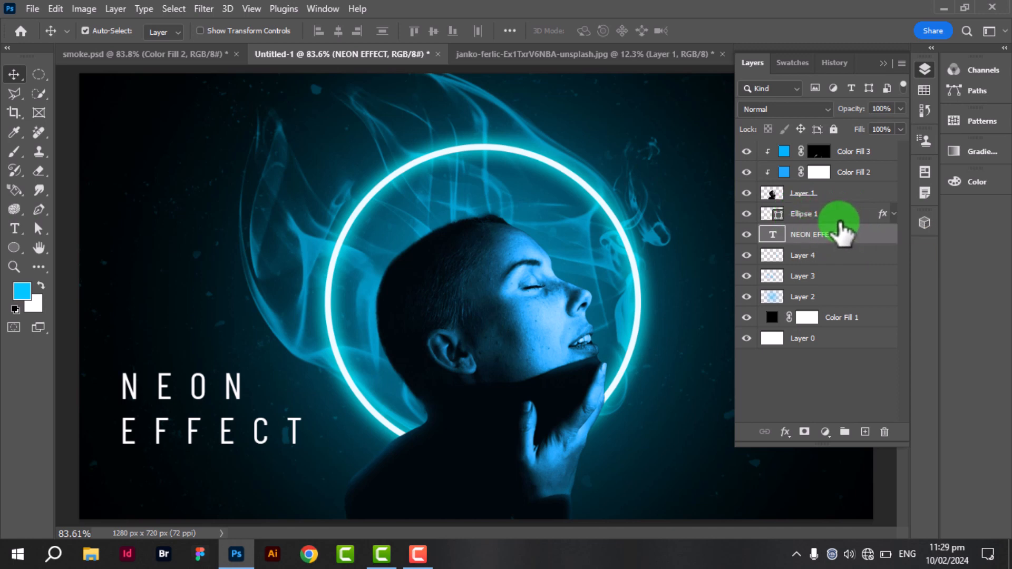
{"action": "double_click", "coordinate": [841, 232]}
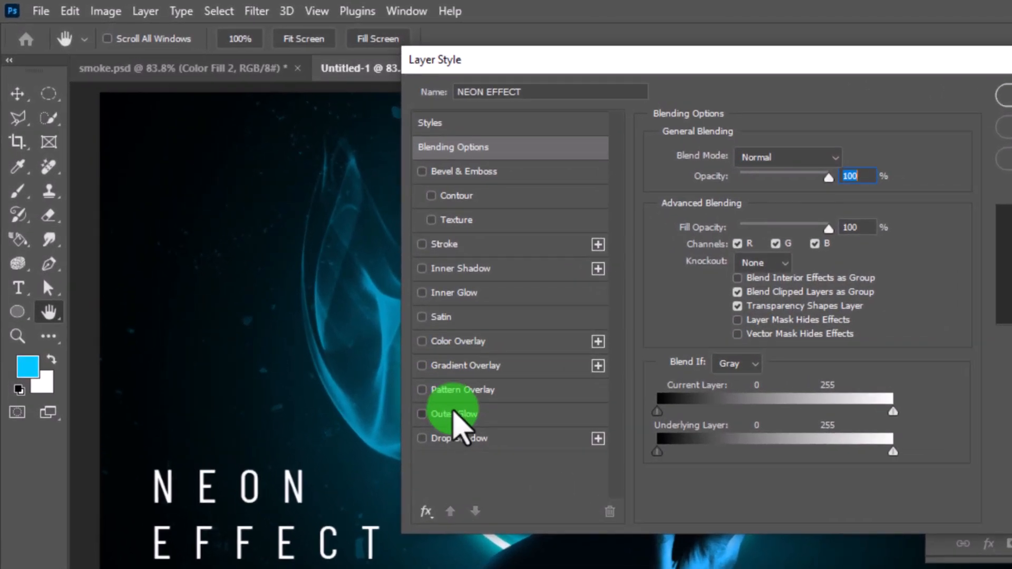
{"action": "left_click", "coordinate": [453, 413]}
{"action": "left_click_drag", "start_coordinate": [752, 360], "coordinate": [737, 343]}
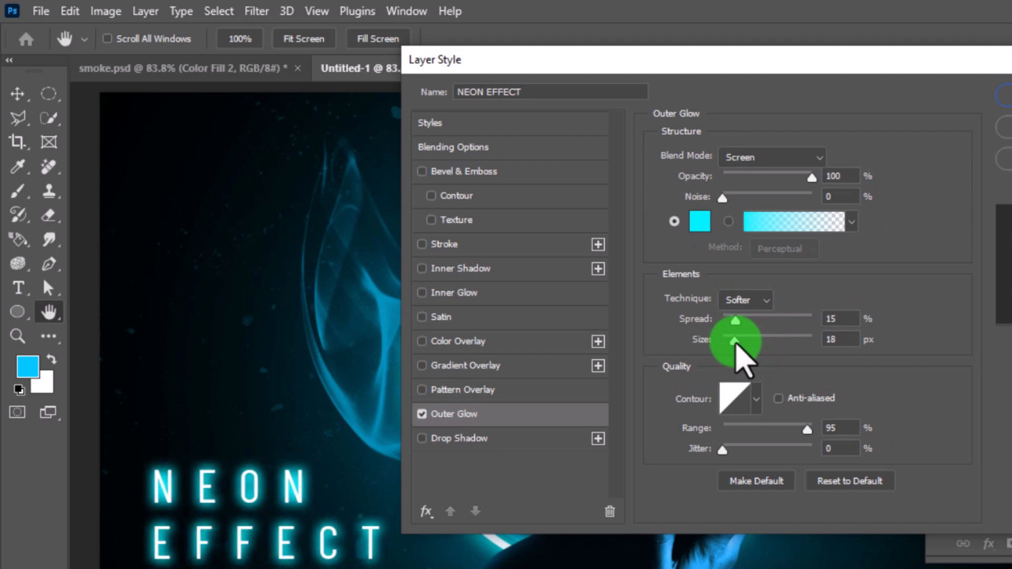
Step: Change the text's outer glow color to the bluer cyan 00c6ff
{"action": "left_click", "coordinate": [700, 222]}
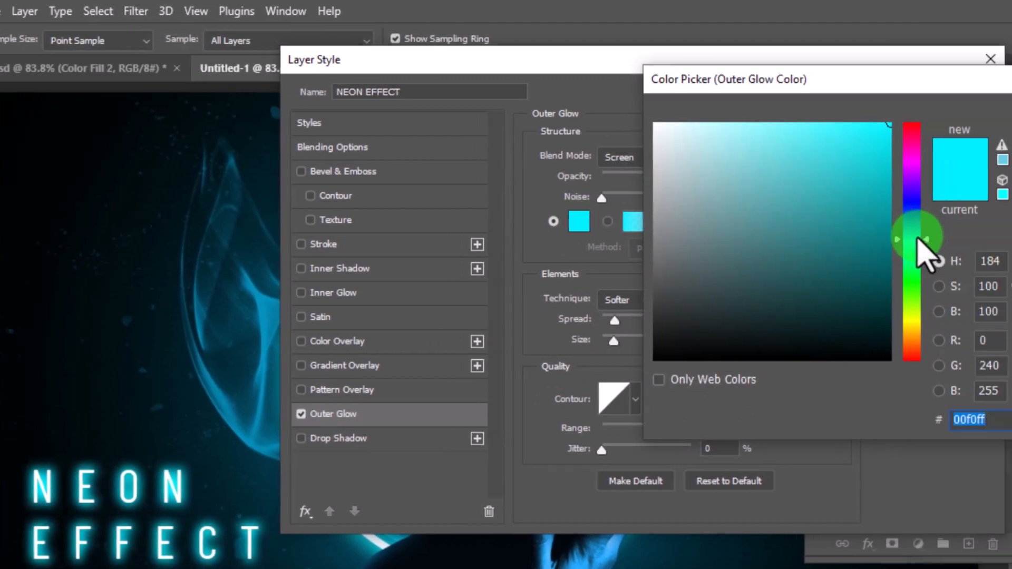
{"action": "left_click", "coordinate": [905, 240]}
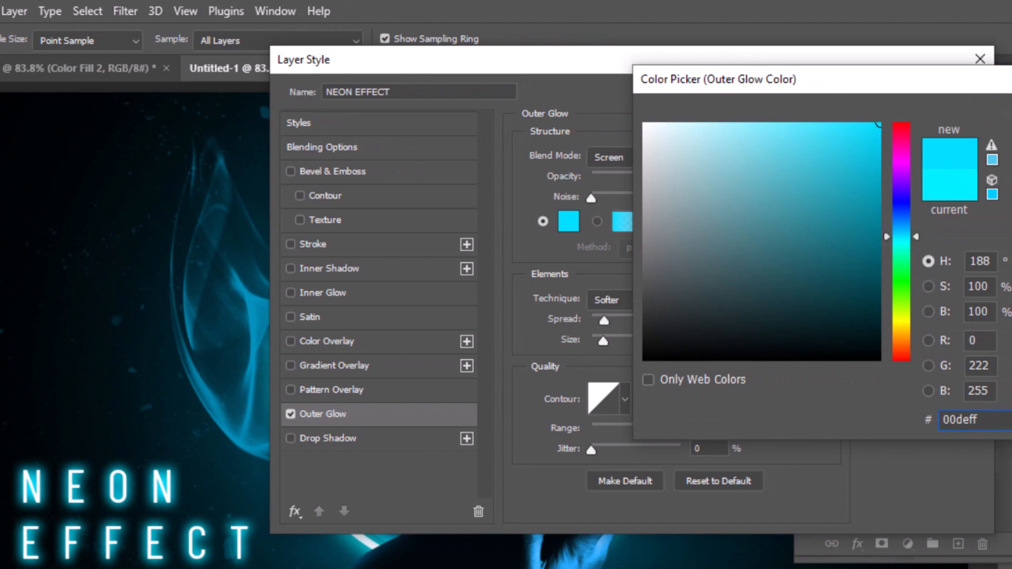
{"action": "left_click_drag", "start_coordinate": [905, 236], "coordinate": [904, 233]}
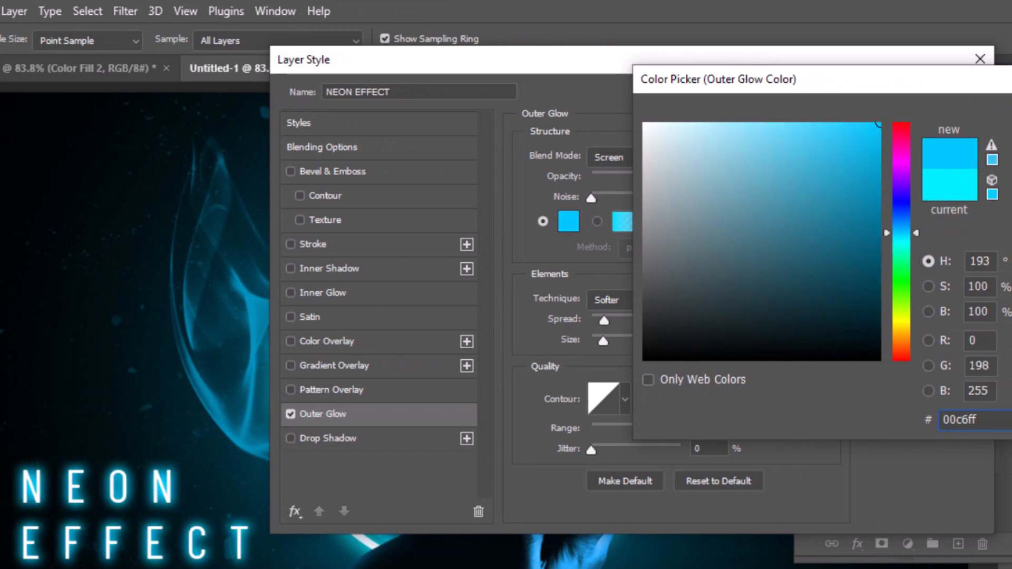
{"action": "key", "text": "Return"}
Step: Set the text's outer glow spread to 19% and apply the layer style
{"action": "left_click", "coordinate": [604, 337]}
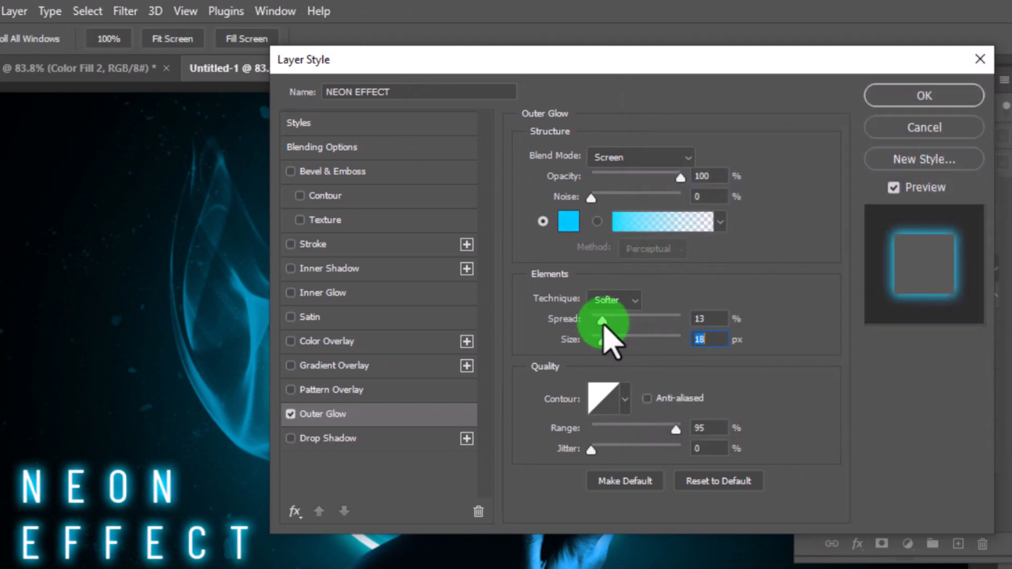
{"action": "left_click_drag", "start_coordinate": [605, 324], "coordinate": [610, 325]}
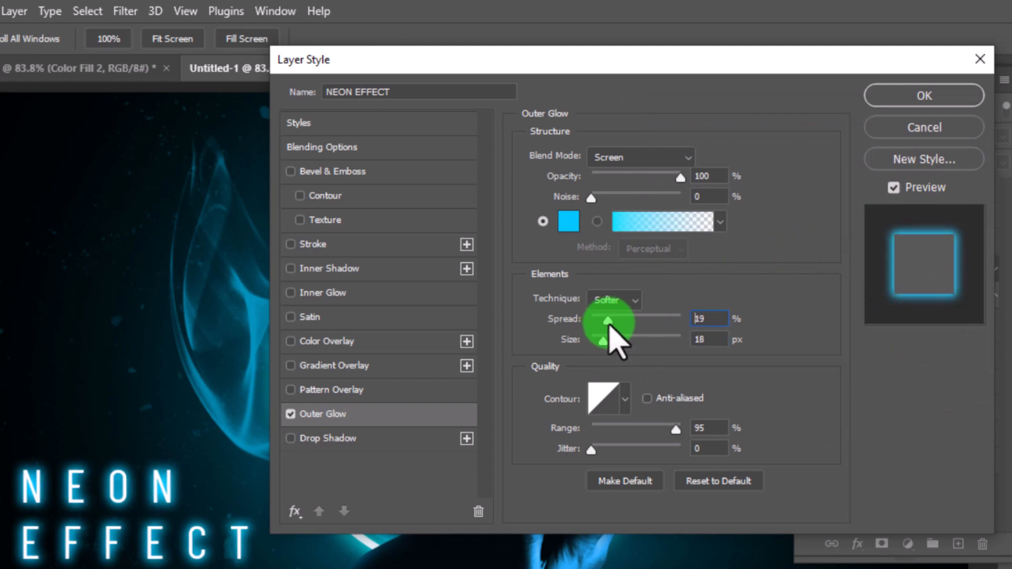
{"action": "left_click", "coordinate": [929, 96]}
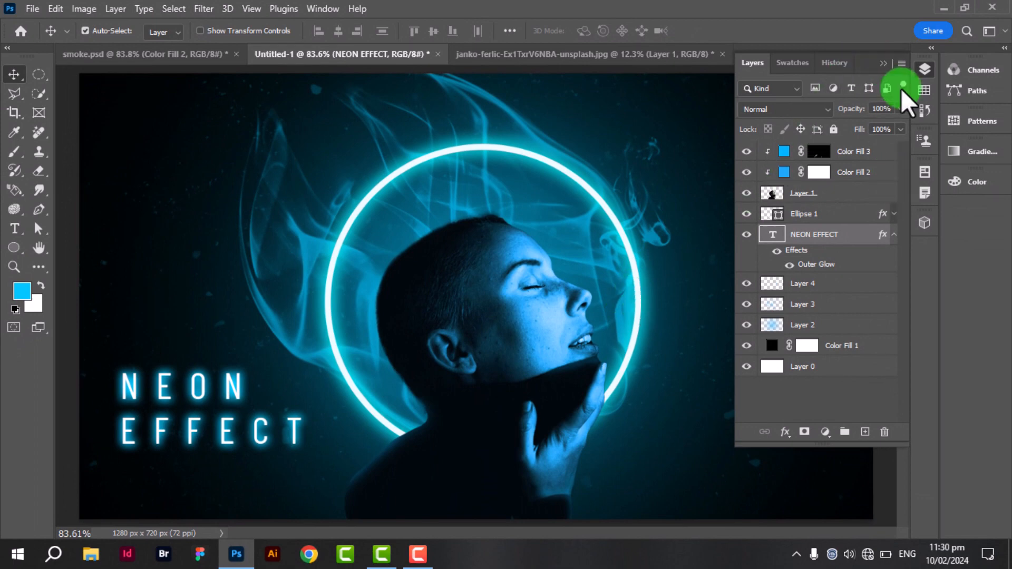
{"action": "left_click", "coordinate": [884, 64]}
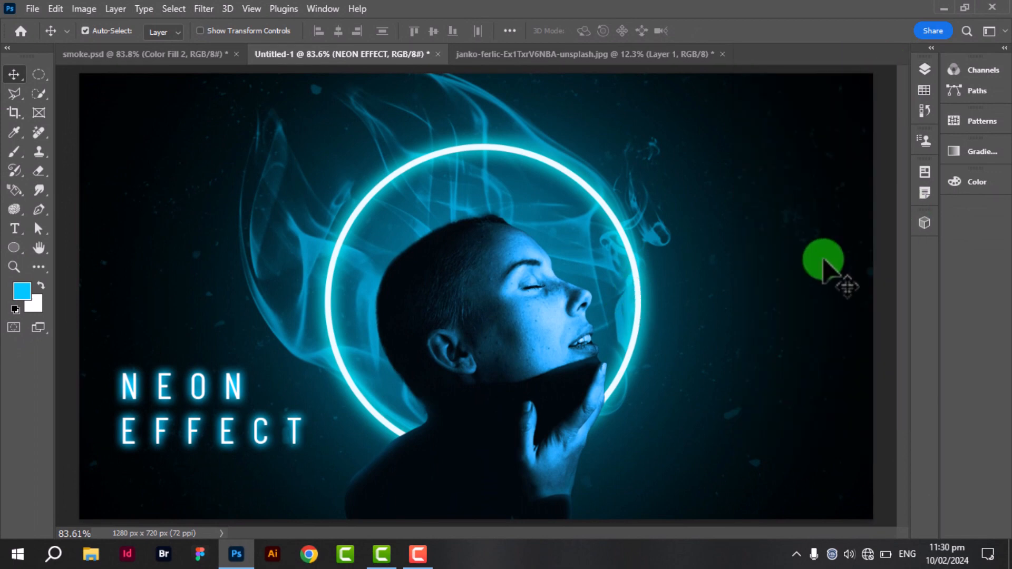